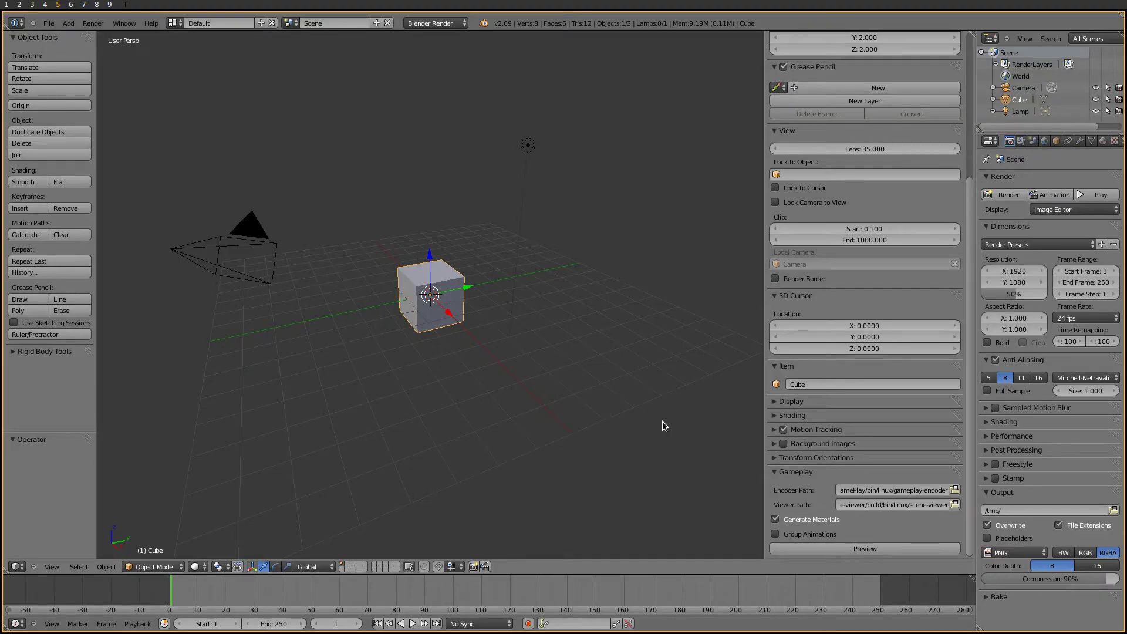
- Scale the default cube down to 0.398 of its size
middle_drag(407, 361, 433, 342)
scroll(431, 339, up, 5)
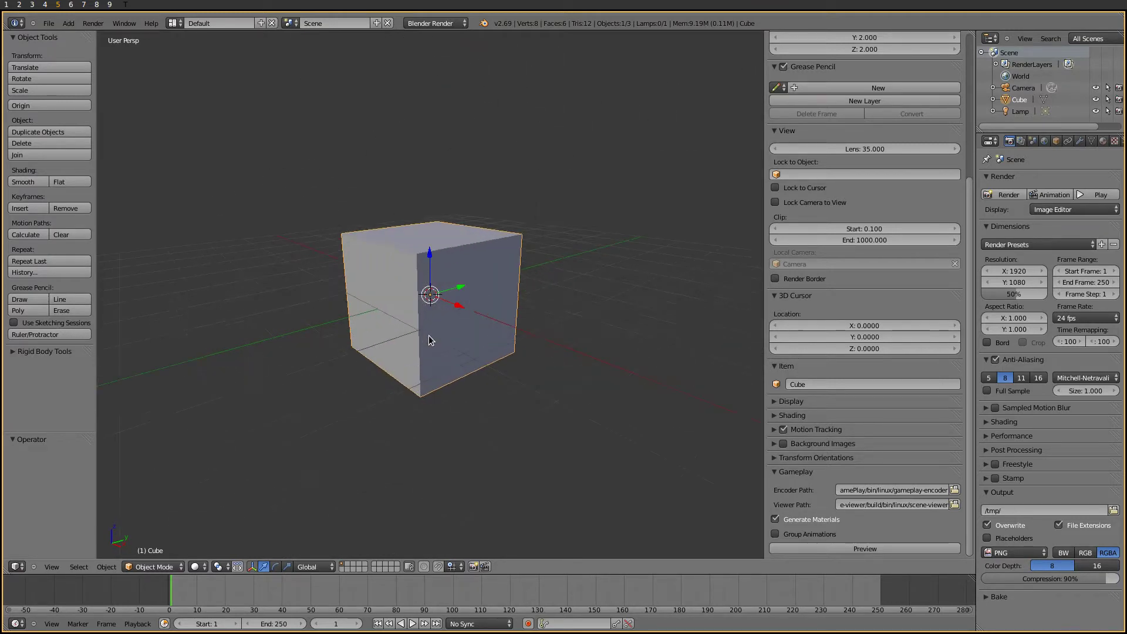
key(s)
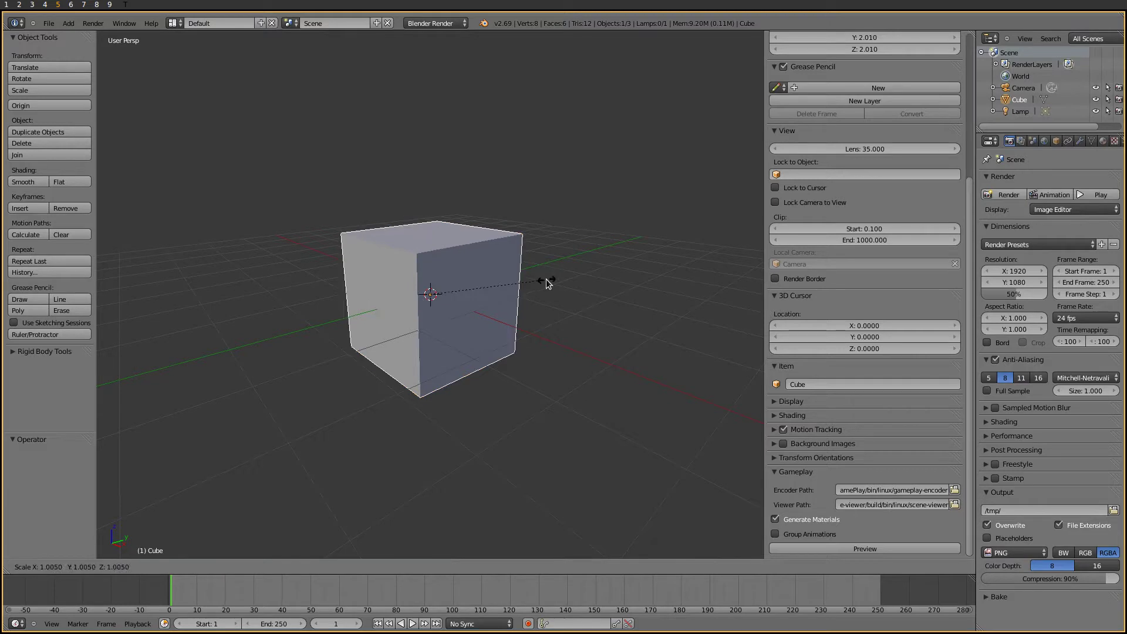
click(477, 291)
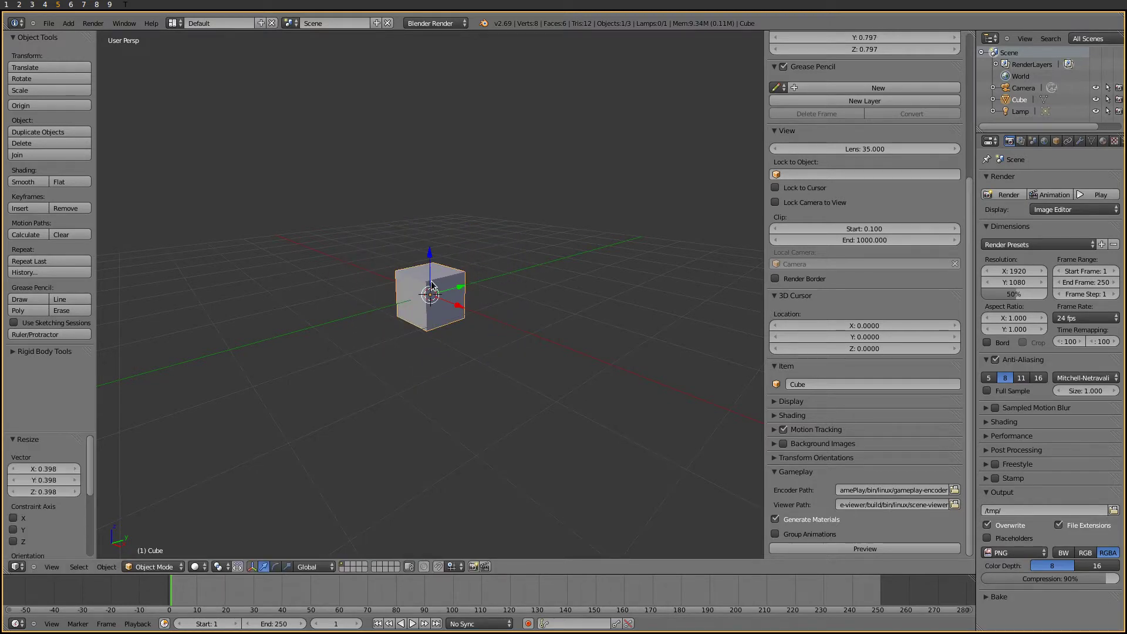
- Apply the cube's rotation and scale, then enter Edit Mode
key(ctrl+a)
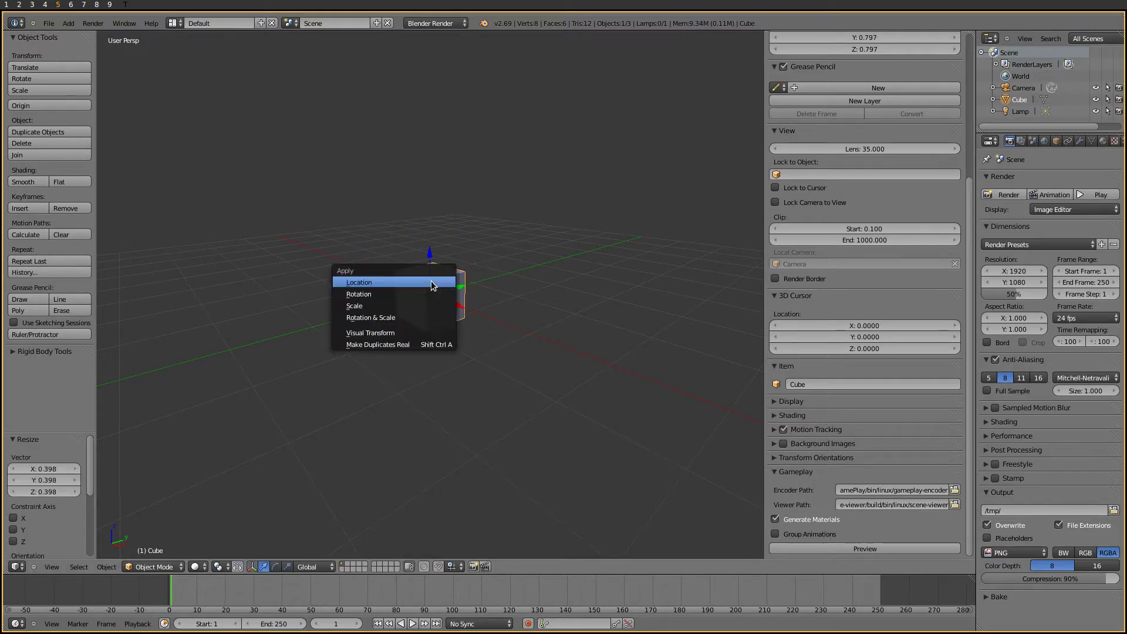
click(432, 317)
middle_drag(429, 318, 479, 325)
key(Tab)
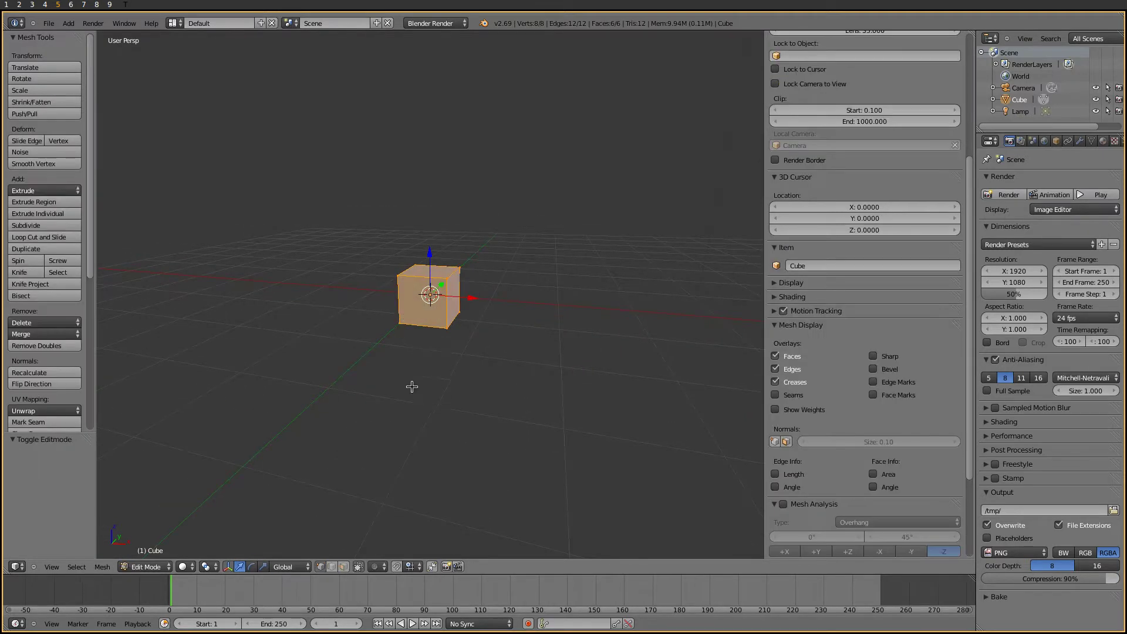
- Extrude the top face upward twice, narrowing it to 0.830 and then 0.865
right_click(433, 272)
key(e)
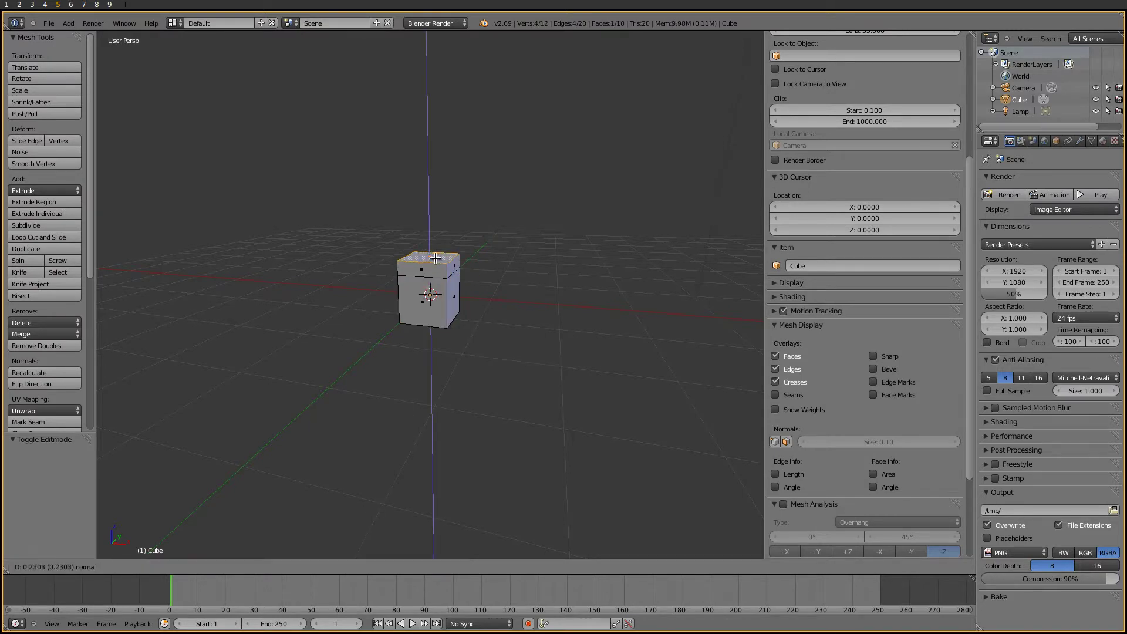
click(436, 212)
key(s)
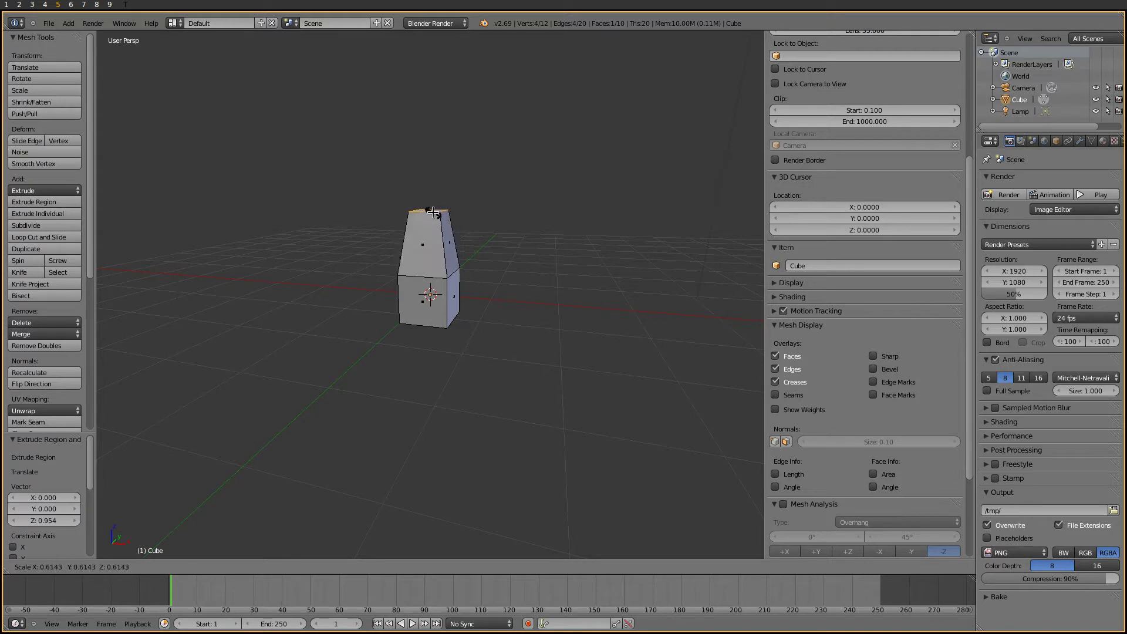
click(435, 213)
scroll(432, 235, up, 2)
shift+middle_drag(427, 183, 449, 289)
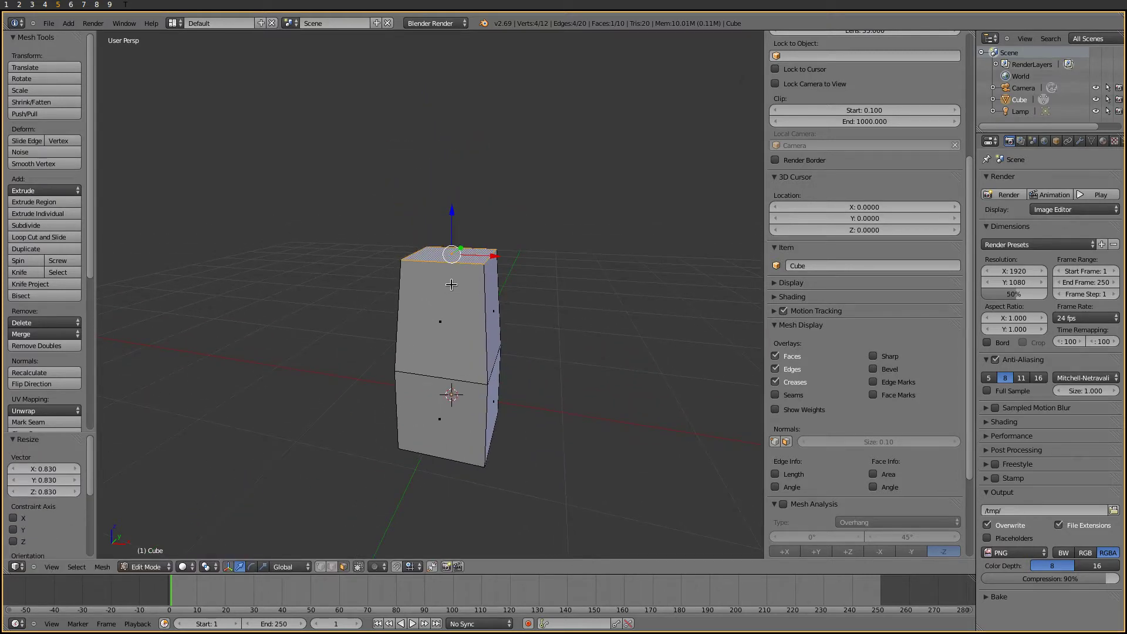
key(e)
click(453, 176)
key(s)
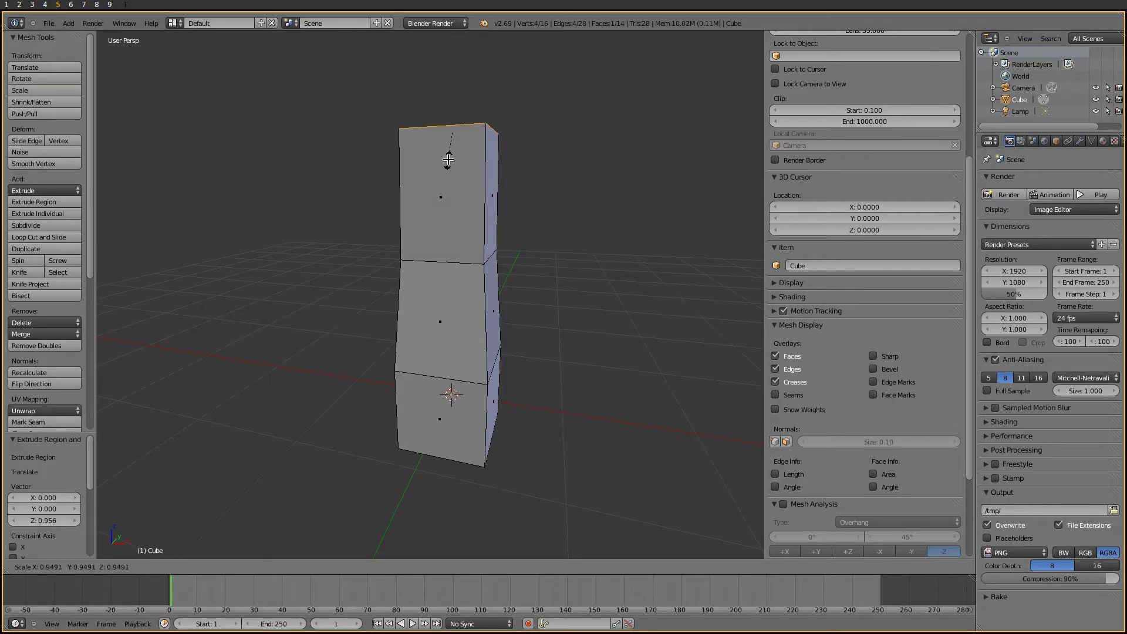
click(450, 158)
shift+middle_drag(469, 173, 473, 197)
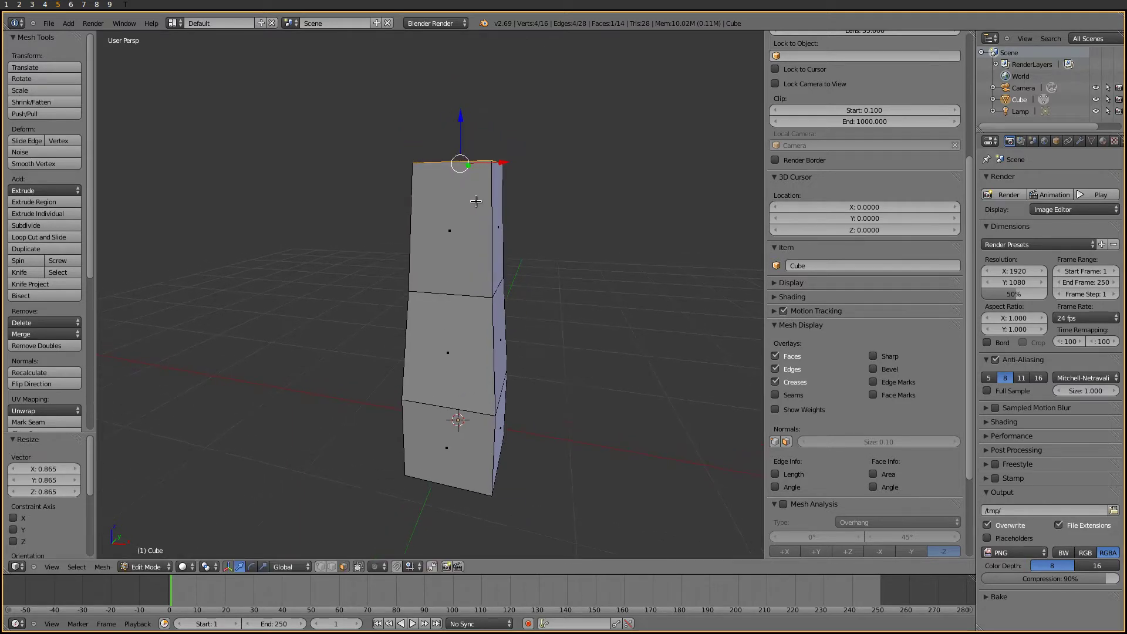
- Extrude two more segments, tapering the top face to 0.577 and 0.545
key(e)
click(462, 111)
key(s)
click(455, 89)
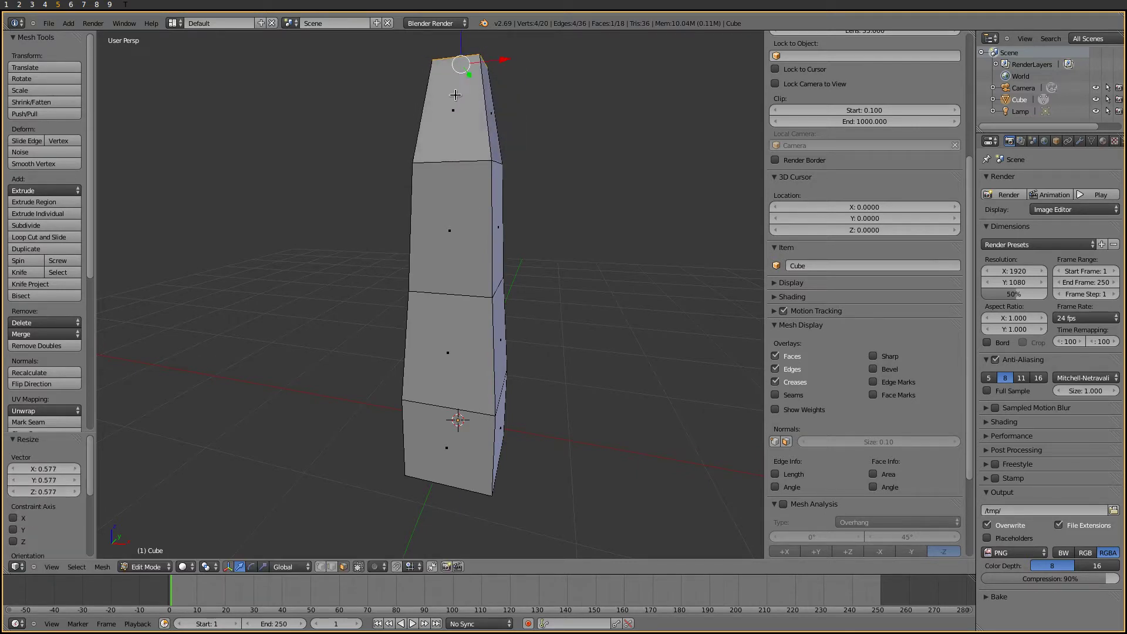
shift+middle_drag(488, 129, 482, 311)
key(e)
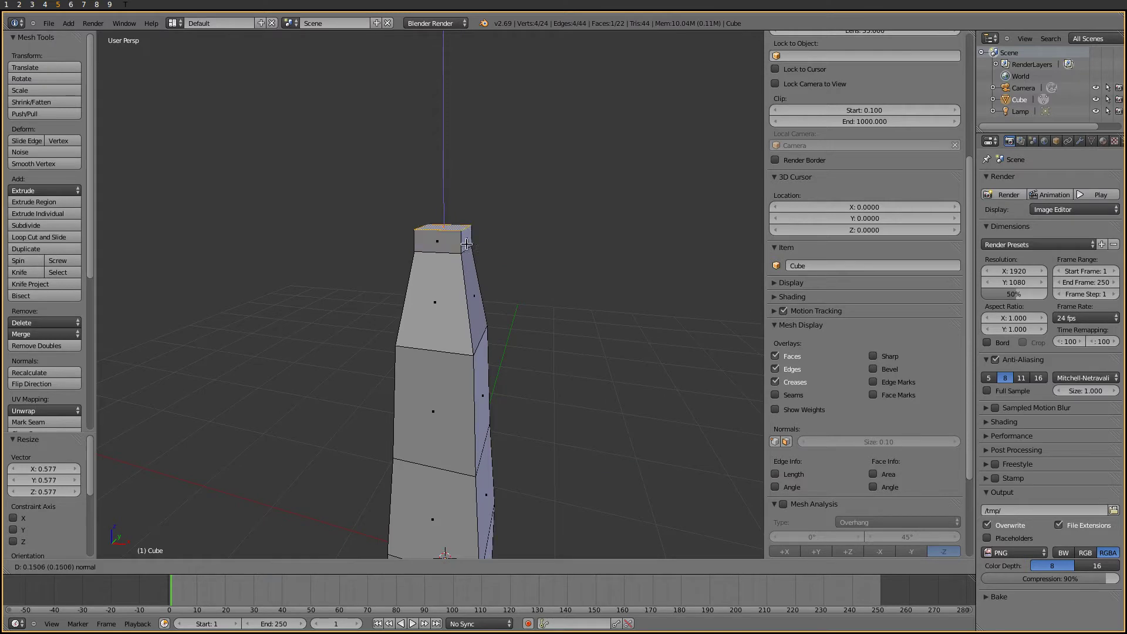
click(472, 158)
key(s)
click(465, 162)
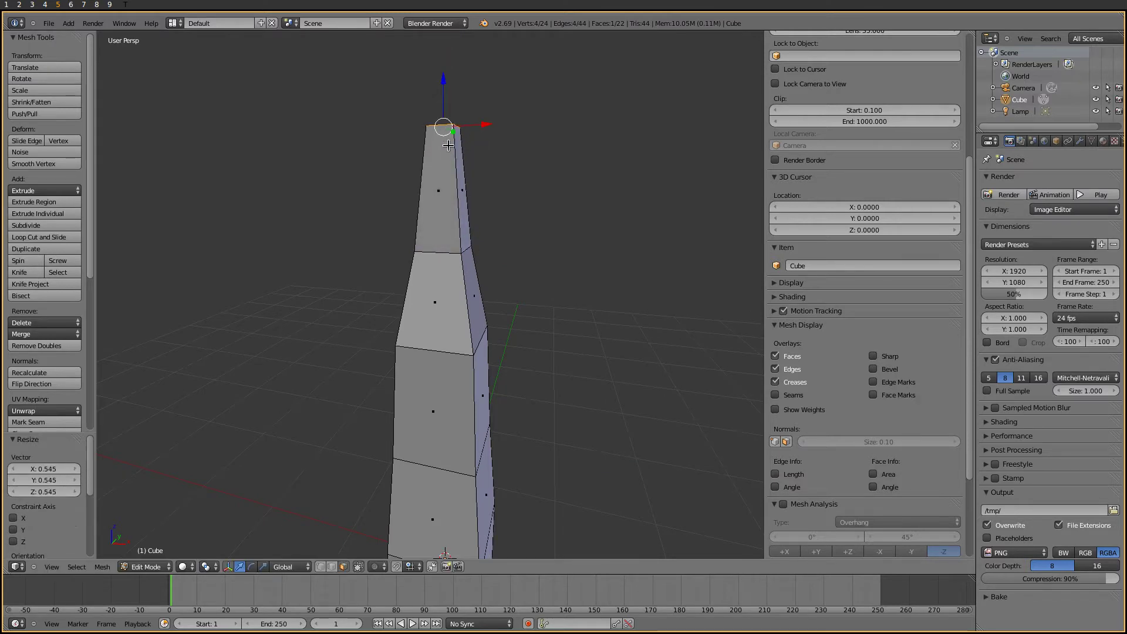
- Extrude a final segment with its tip narrowed to 0.569, then leave Edit Mode
shift+middle_drag(463, 274, 457, 346)
key(e)
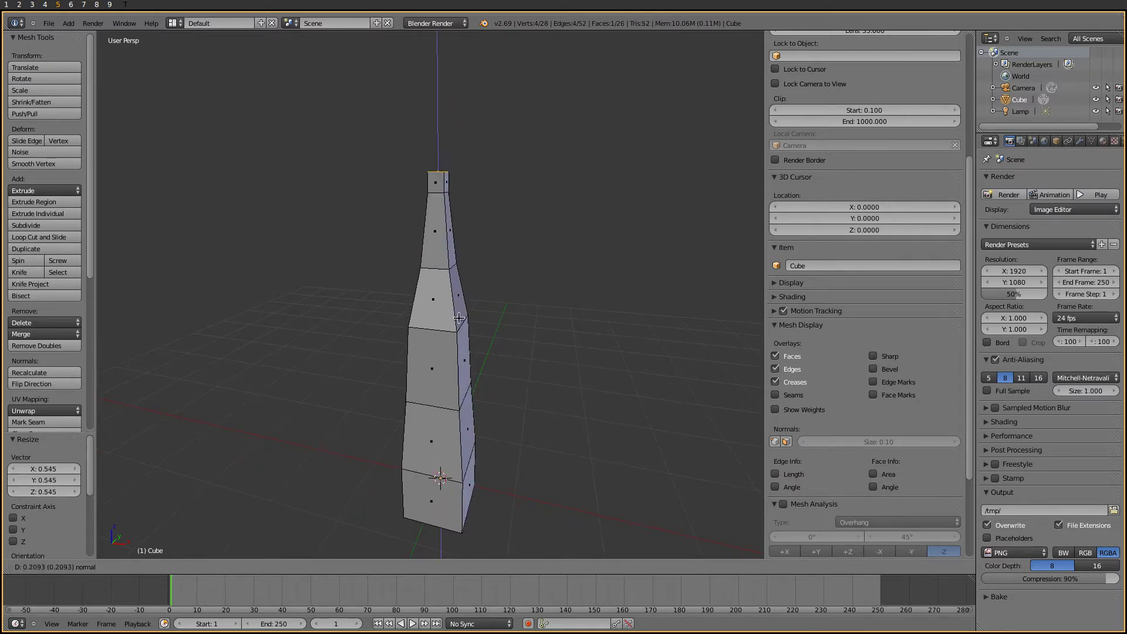
click(459, 279)
key(s)
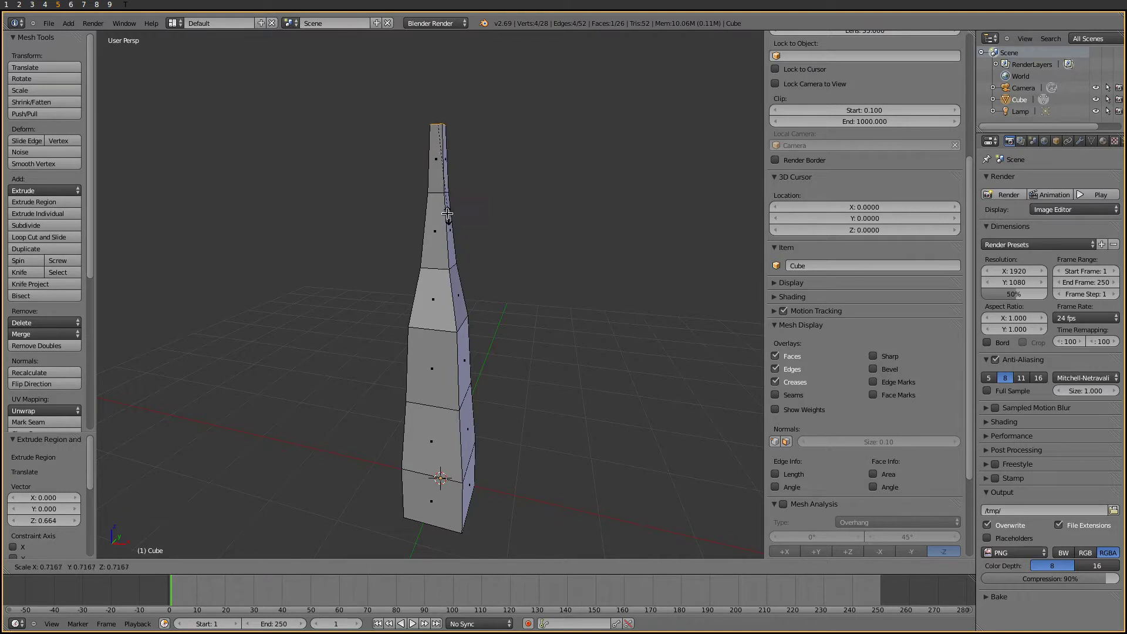
click(426, 197)
mouse_move(471, 307)
middle_down()
mouse_move(490, 293)
mouse_move(487, 333)
mouse_move(404, 301)
mouse_move(519, 329)
mouse_move(473, 329)
mouse_move(508, 331)
mouse_move(470, 350)
middle_up()
scroll(490, 295, down, 3)
scroll(488, 305, up, 2)
key(Tab)
key(Tab)
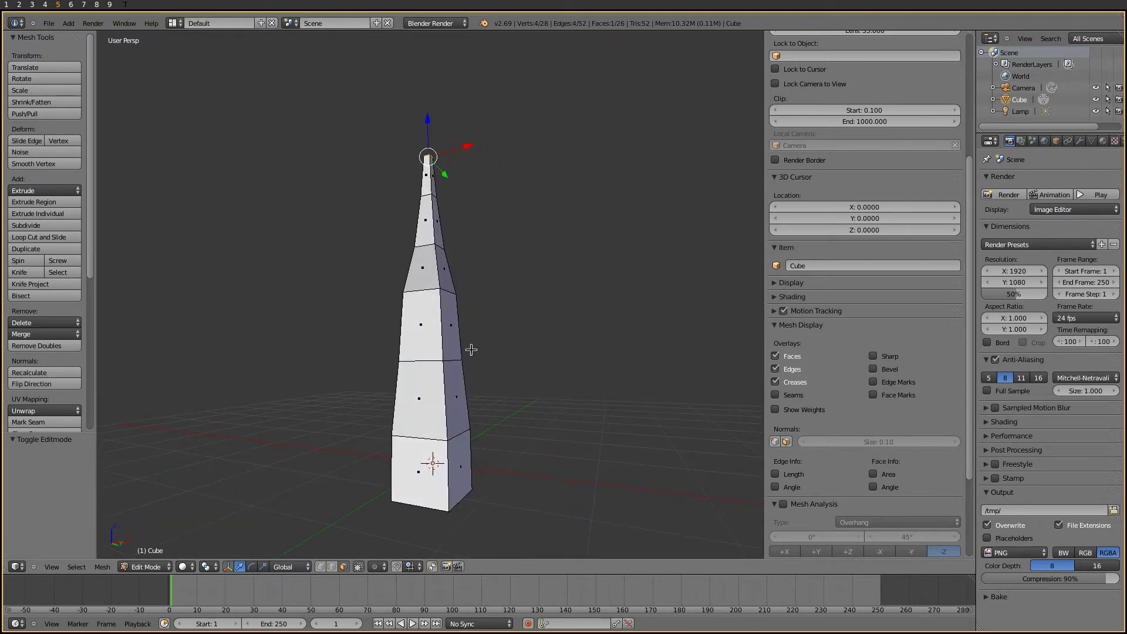
- Return to Object Mode, preview the spire in the Gameplay viewer, then close it
key(Tab)
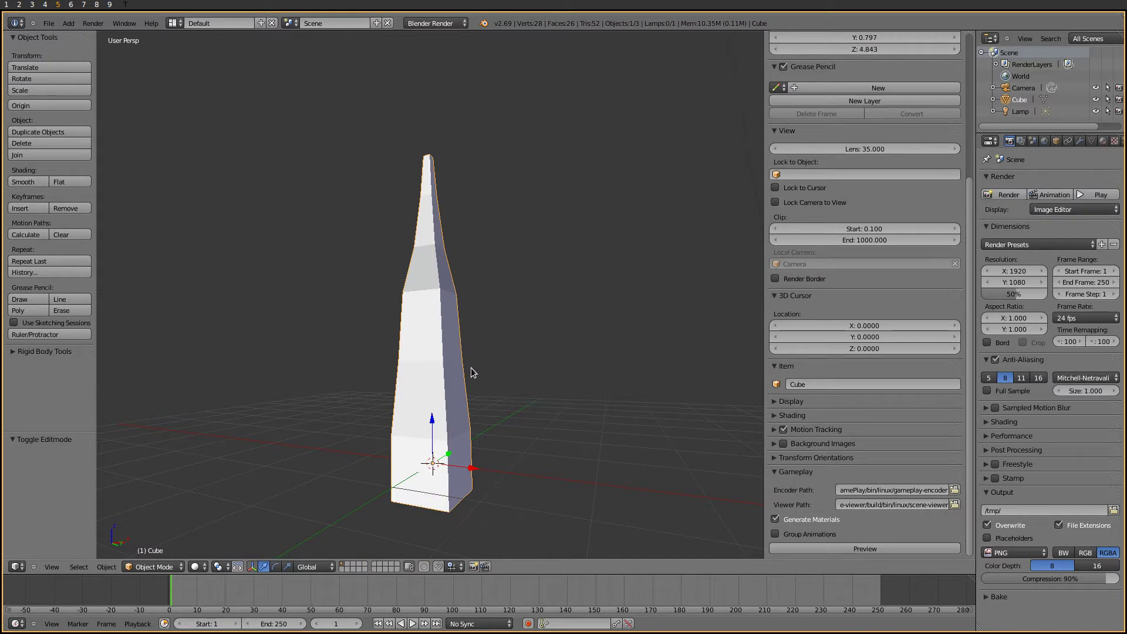
middle_drag(473, 377, 488, 424)
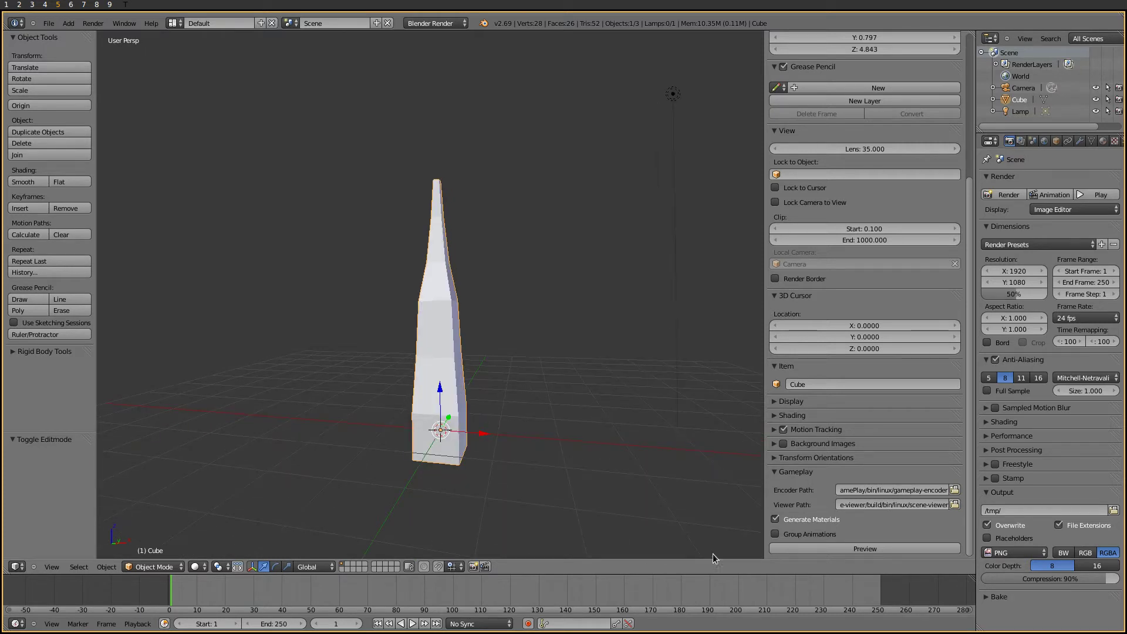
click(805, 549)
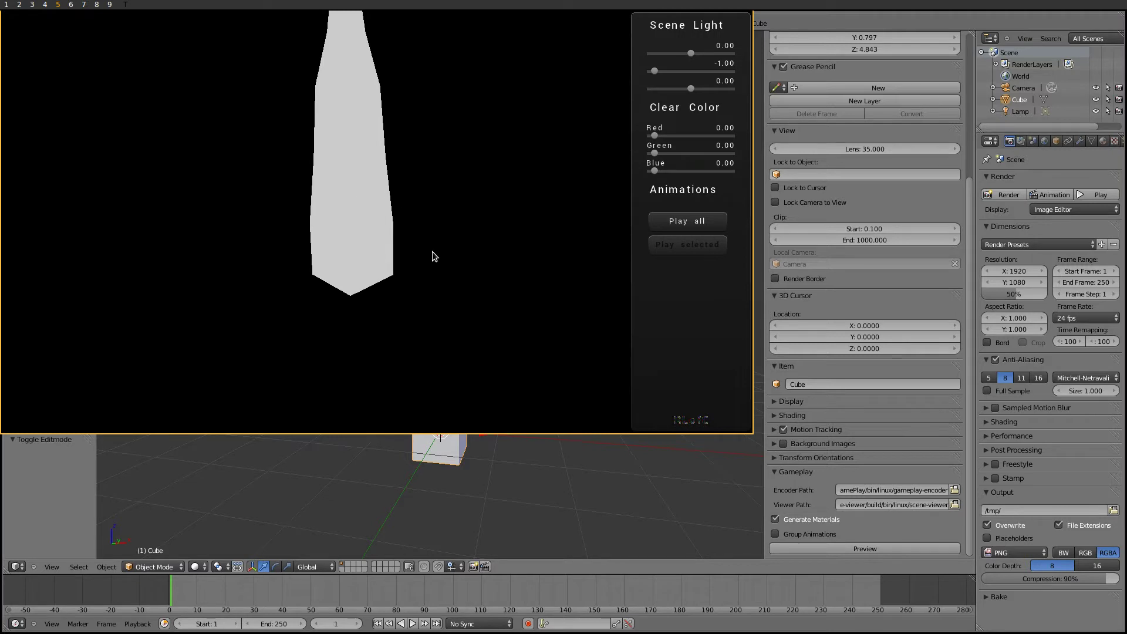
key(Escape)
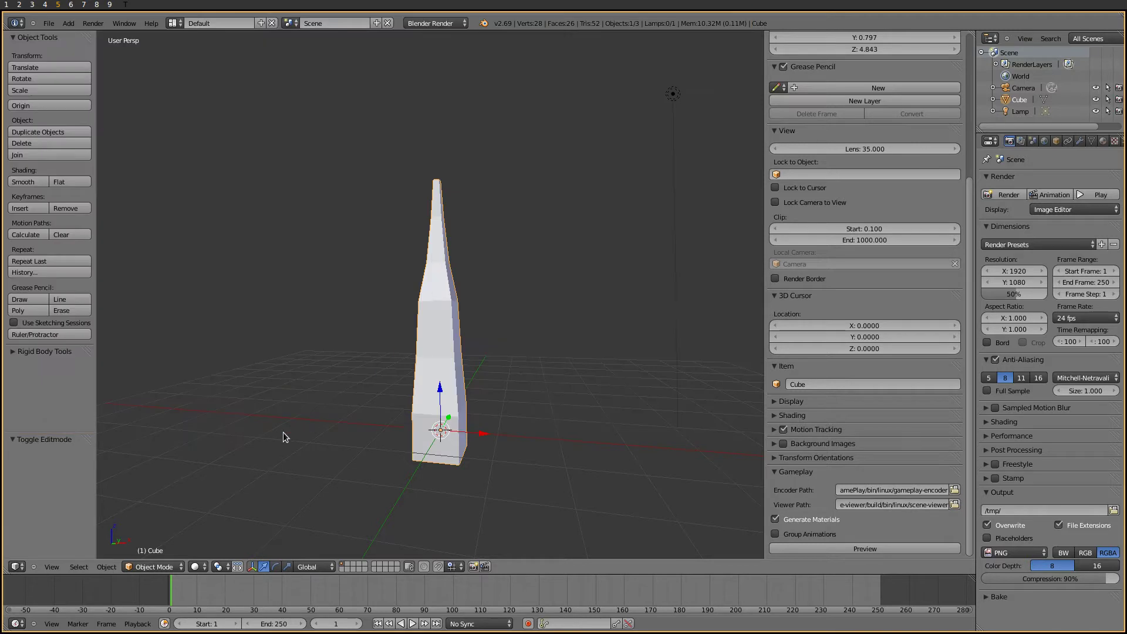
- Switch to the scene camera view and select the camera
click(51, 567)
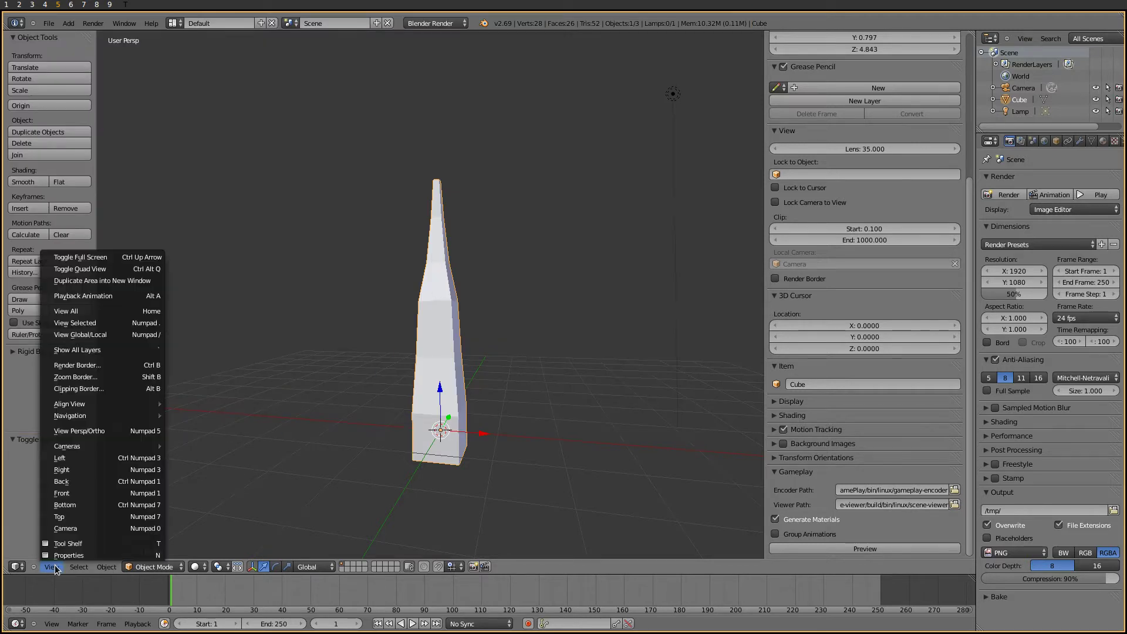
click(106, 528)
click(504, 389)
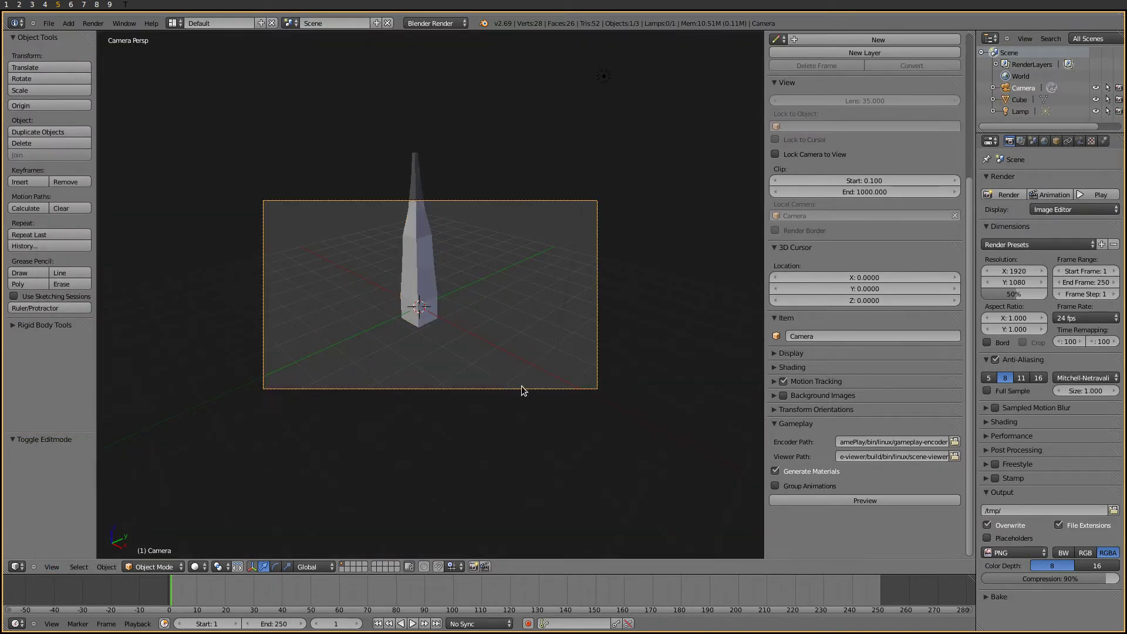
- With Lock Camera to View on, centre the spire in frame and preview it in Gameplay
click(783, 353)
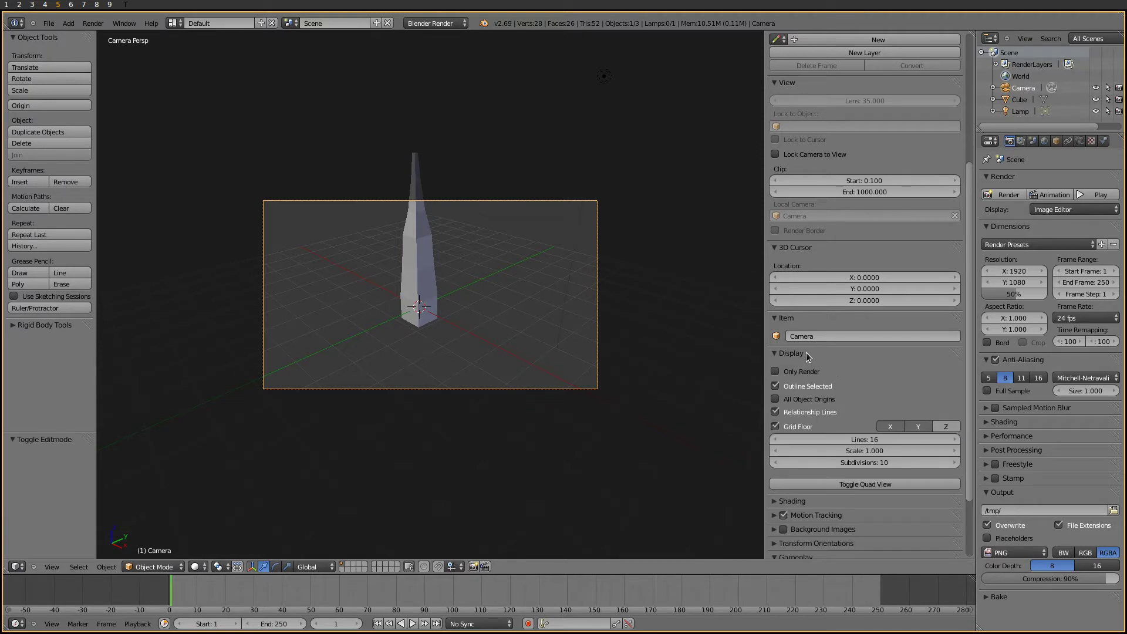
click(805, 353)
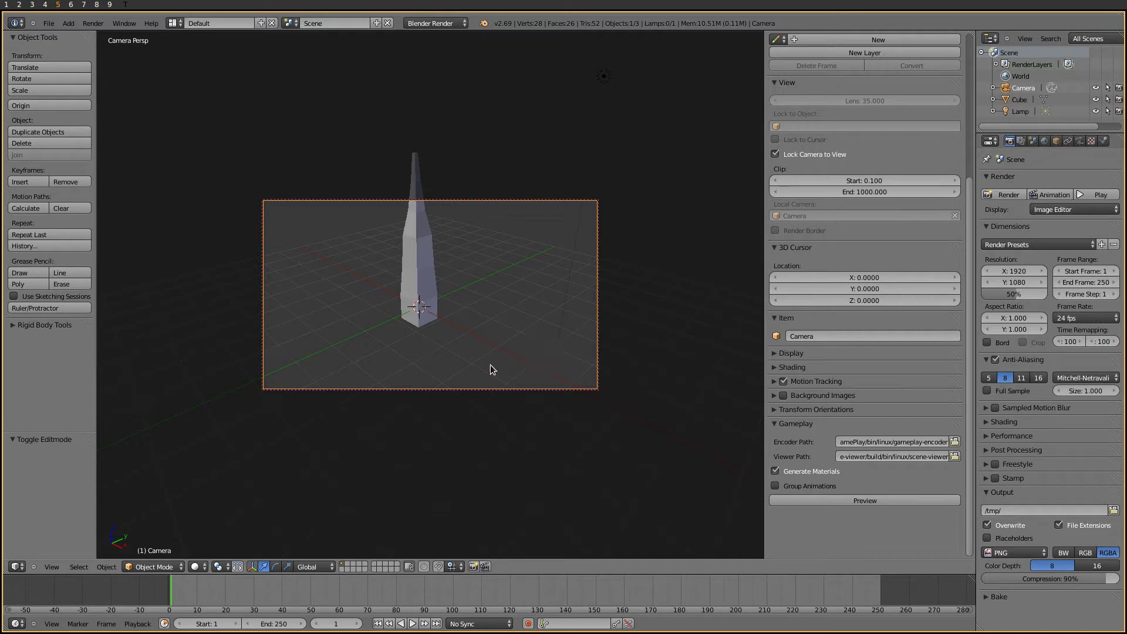
shift+middle_drag(492, 402, 506, 450)
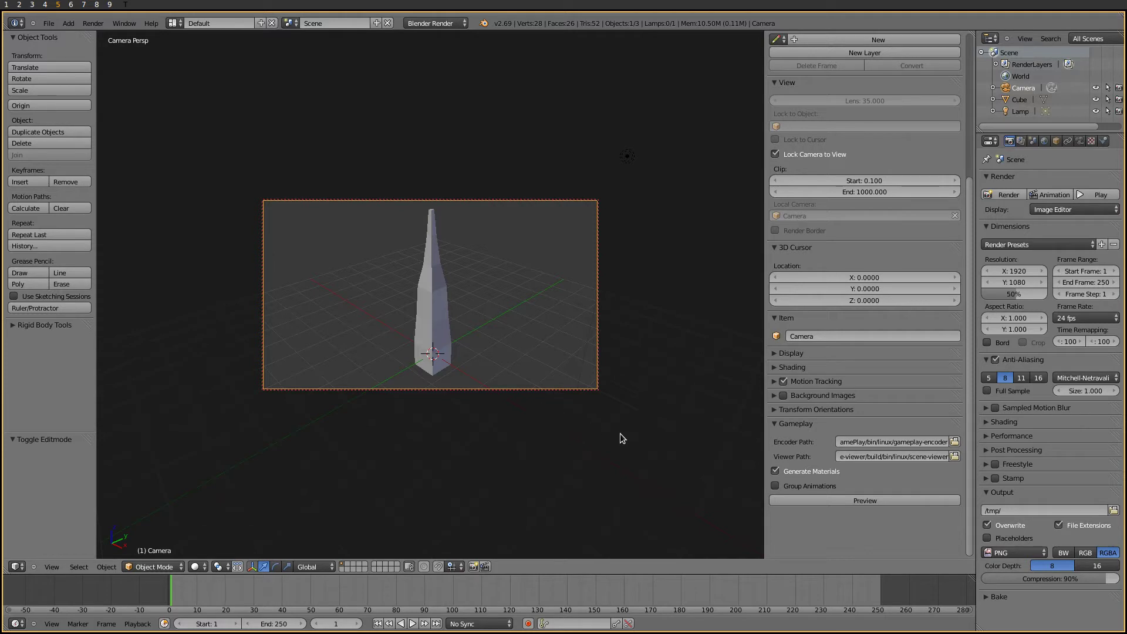
click(830, 500)
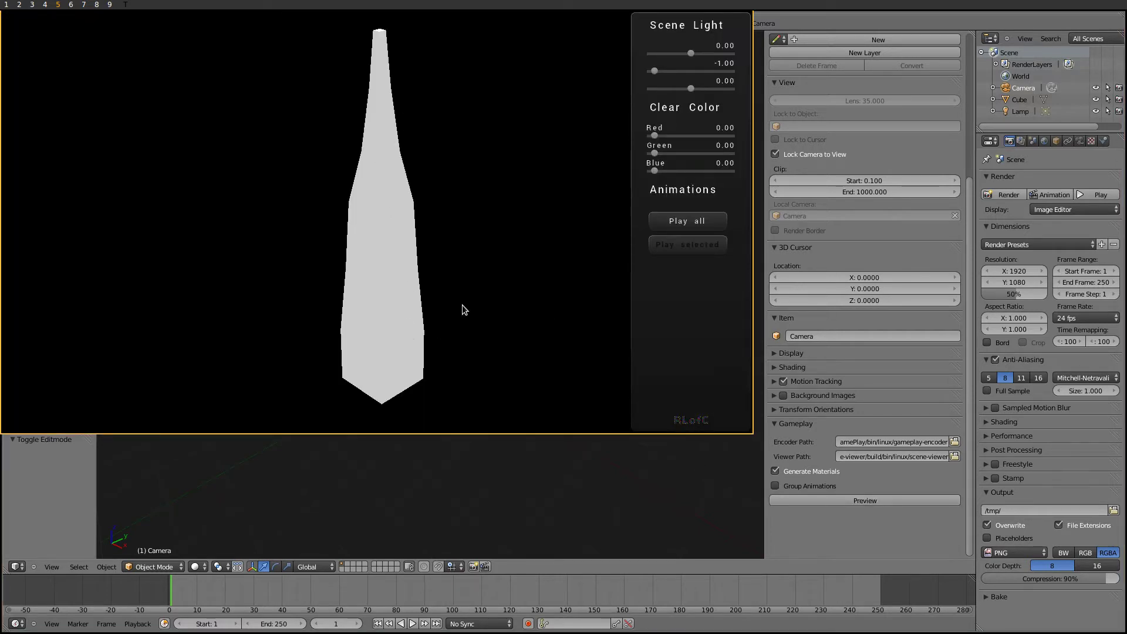
key(Escape)
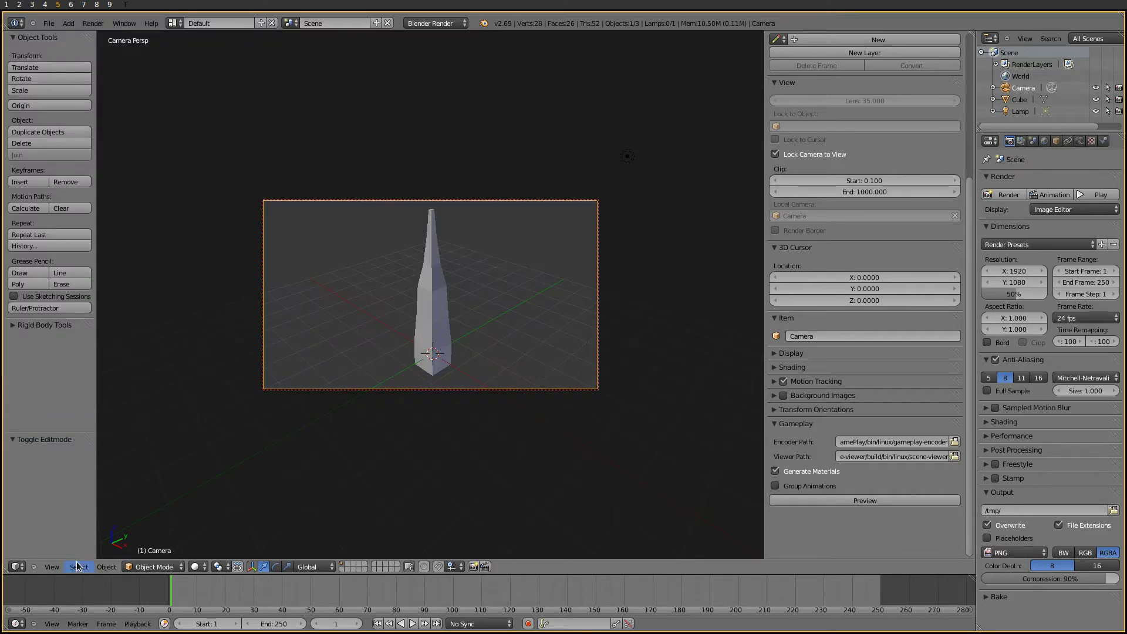
- Show the spire from the Front view, zoomed in, in orthographic wireframe
click(52, 567)
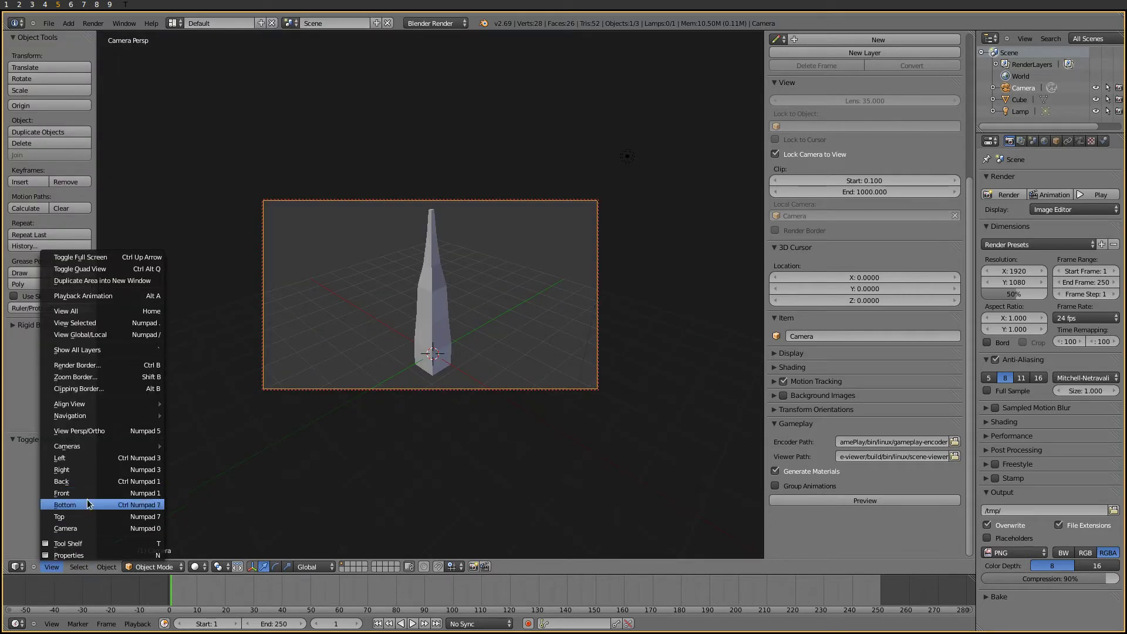
click(82, 493)
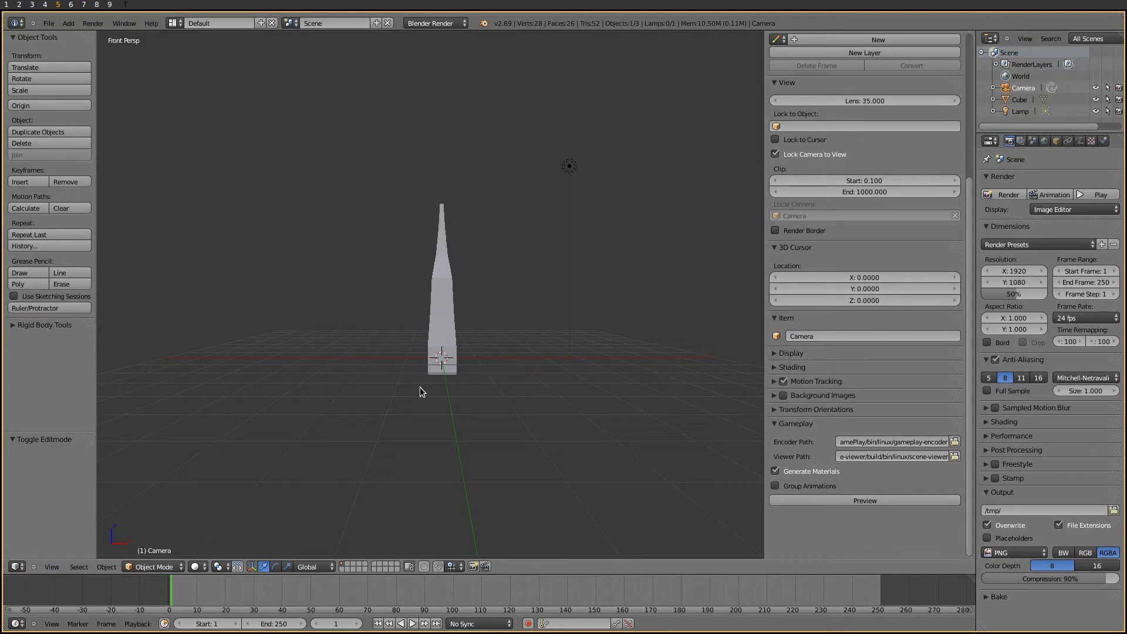
scroll(420, 388, up, 3)
click(52, 566)
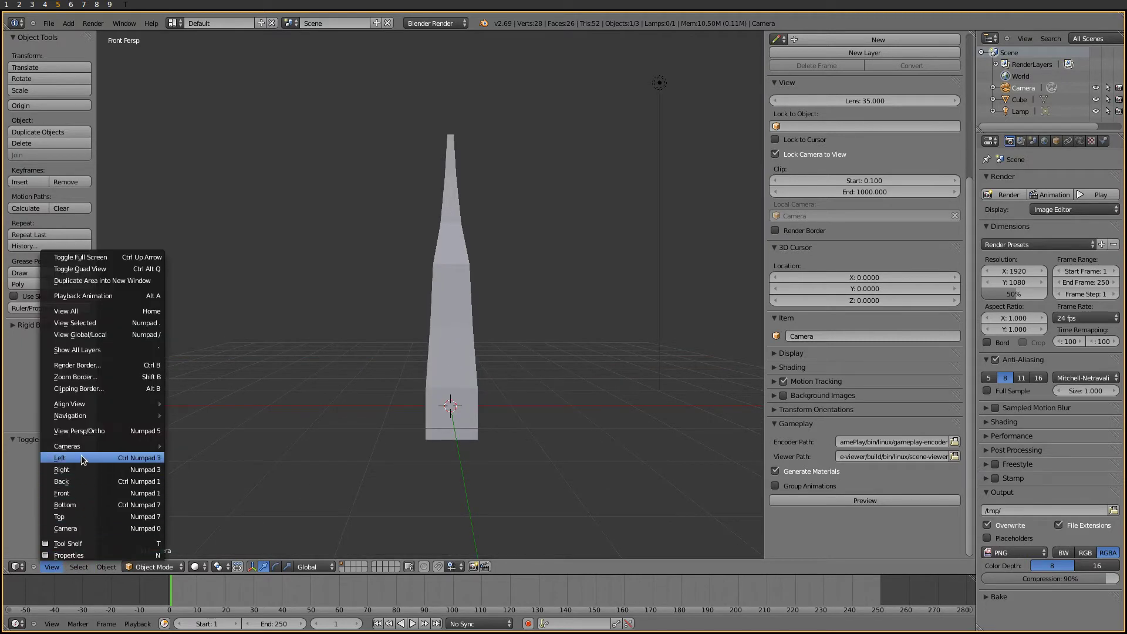
click(85, 437)
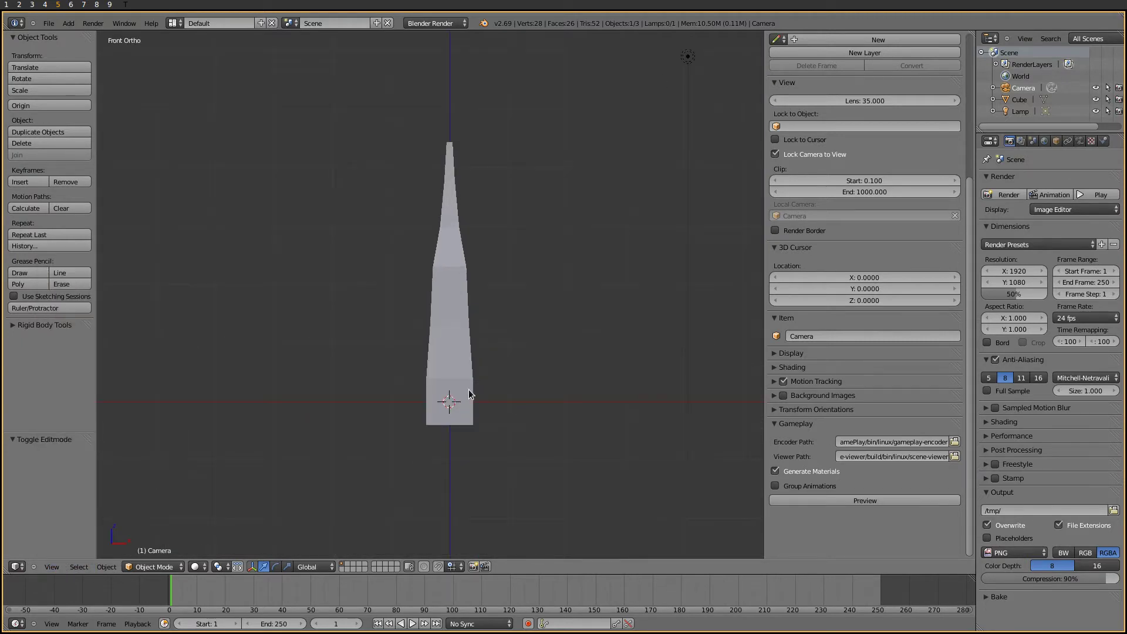
key(z)
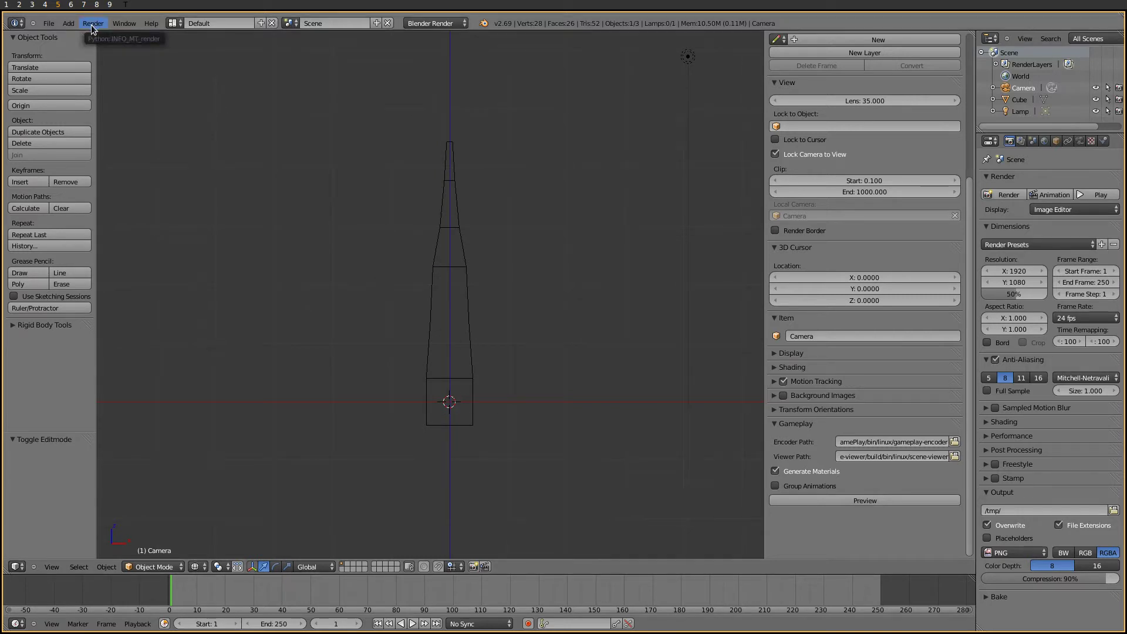
- Add a Single Bone armature to the scene
click(67, 23)
mouse_move(66, 33)
mouse_move(86, 98)
click(176, 98)
scroll(478, 383, up, 1)
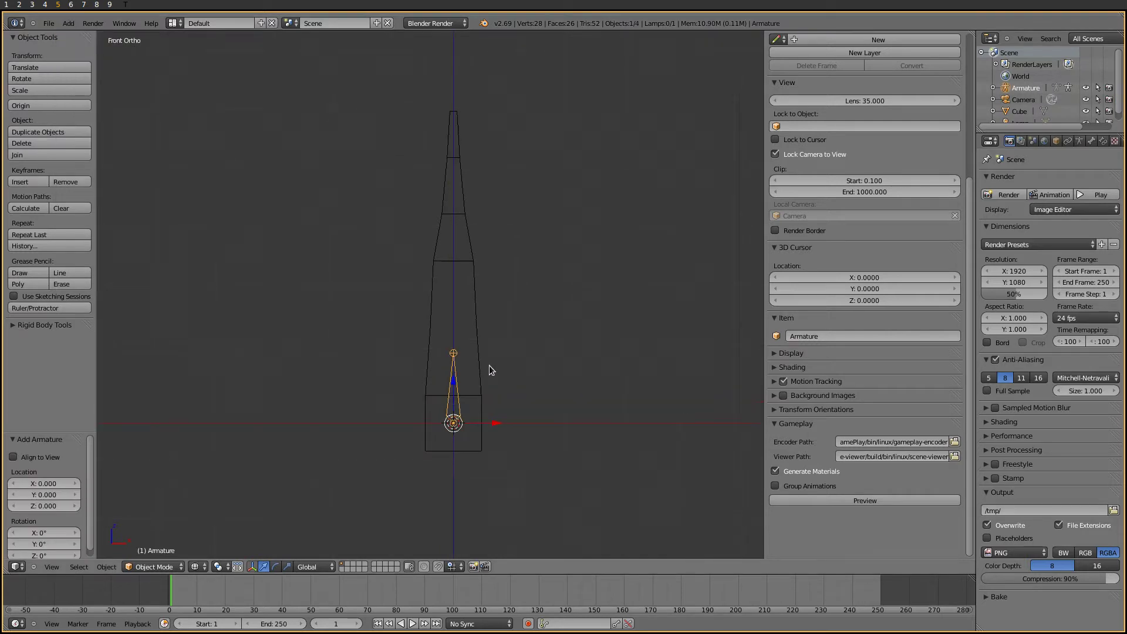
scroll(488, 365, up, 1)
- Extrude Bone.001, Bone.002 and Bone.003 up the mesh to its tip
key(Tab)
key(e)
click(456, 249)
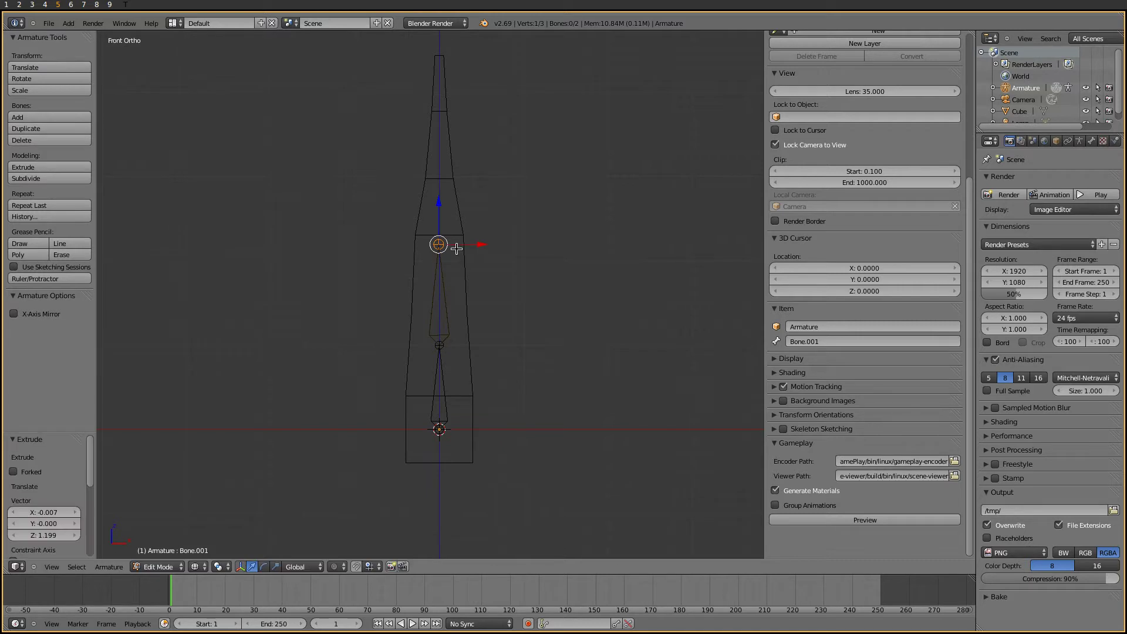
key(e)
click(456, 154)
key(e)
click(461, 52)
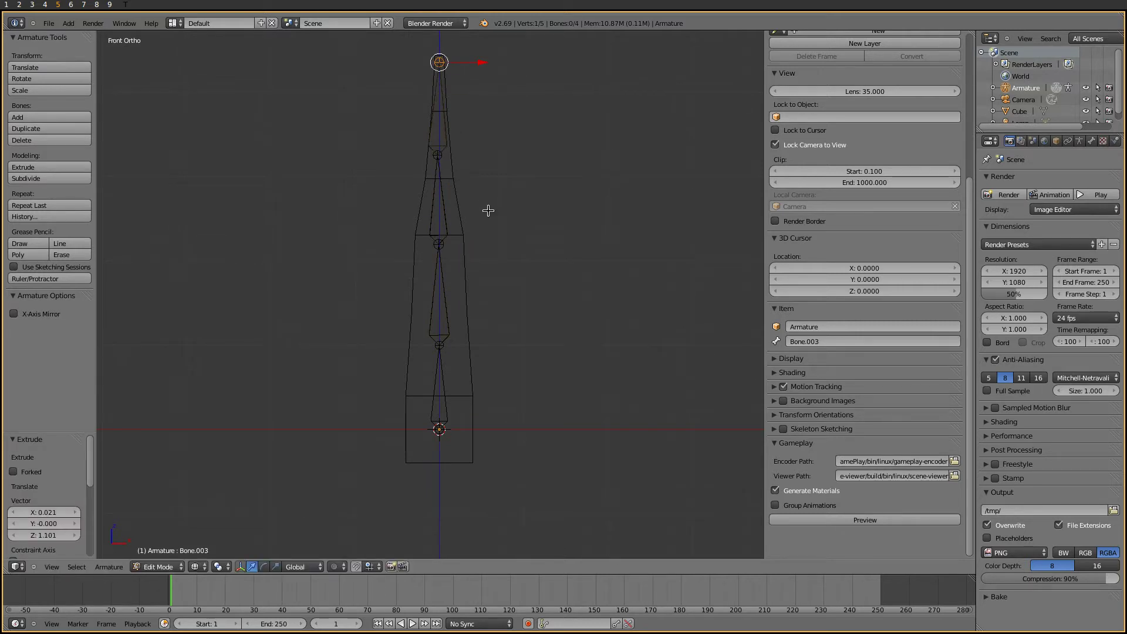
key(Tab)
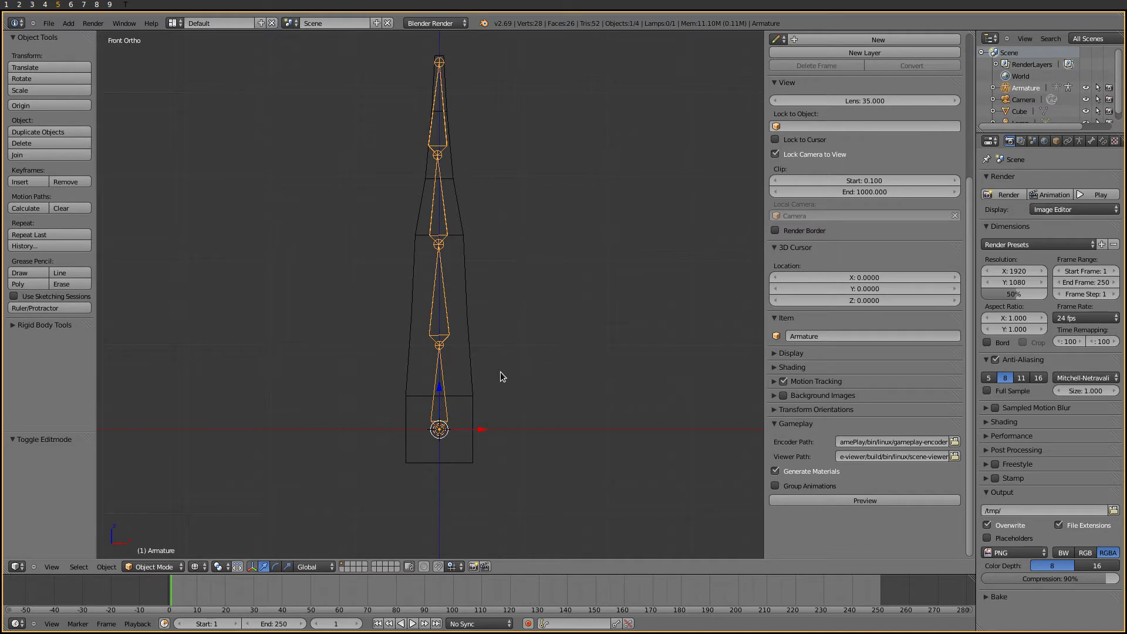
- Parent the spire mesh to the armature With Automatic Weights
right_click(468, 393)
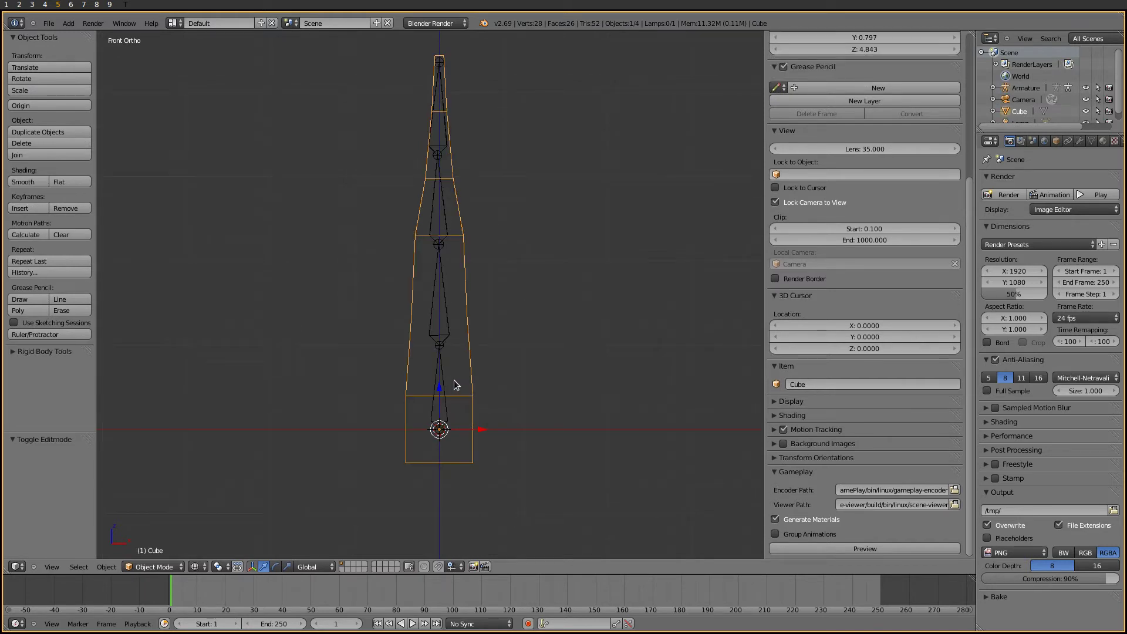
shift+right_click(448, 329)
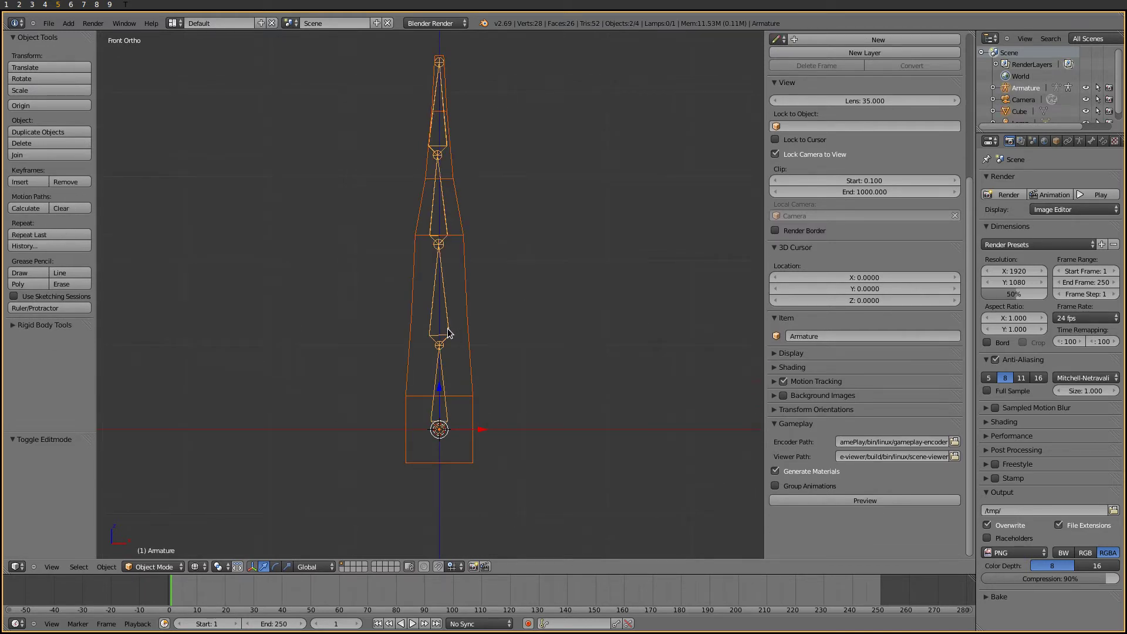
key(ctrl+p)
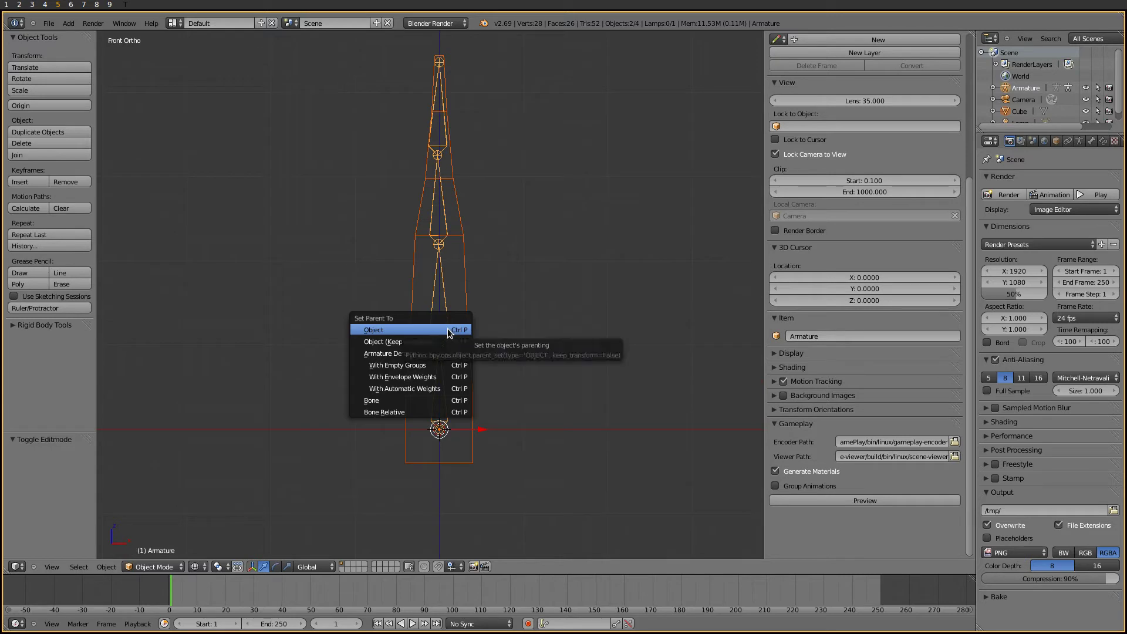
click(433, 387)
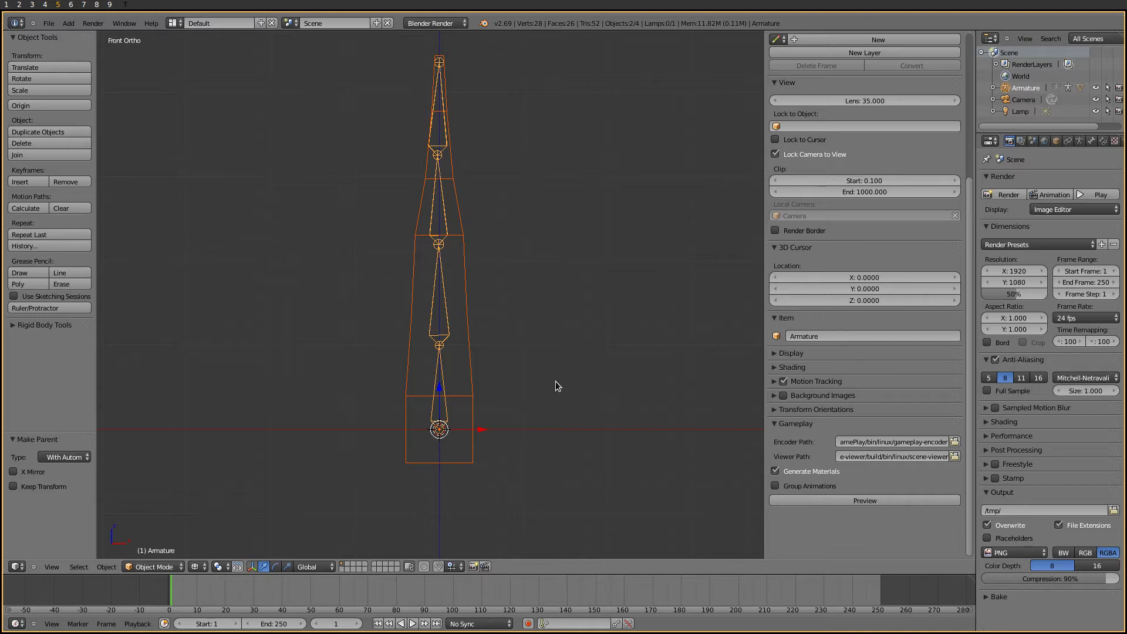
- Switch the viewport to solid shading
key(Tab)
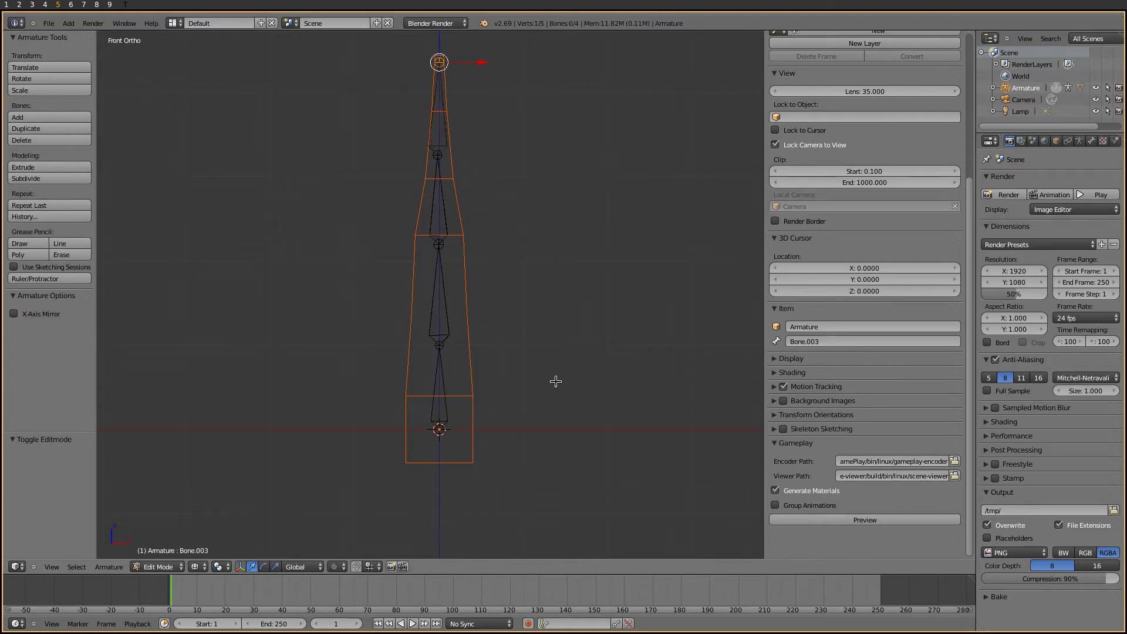
key(z)
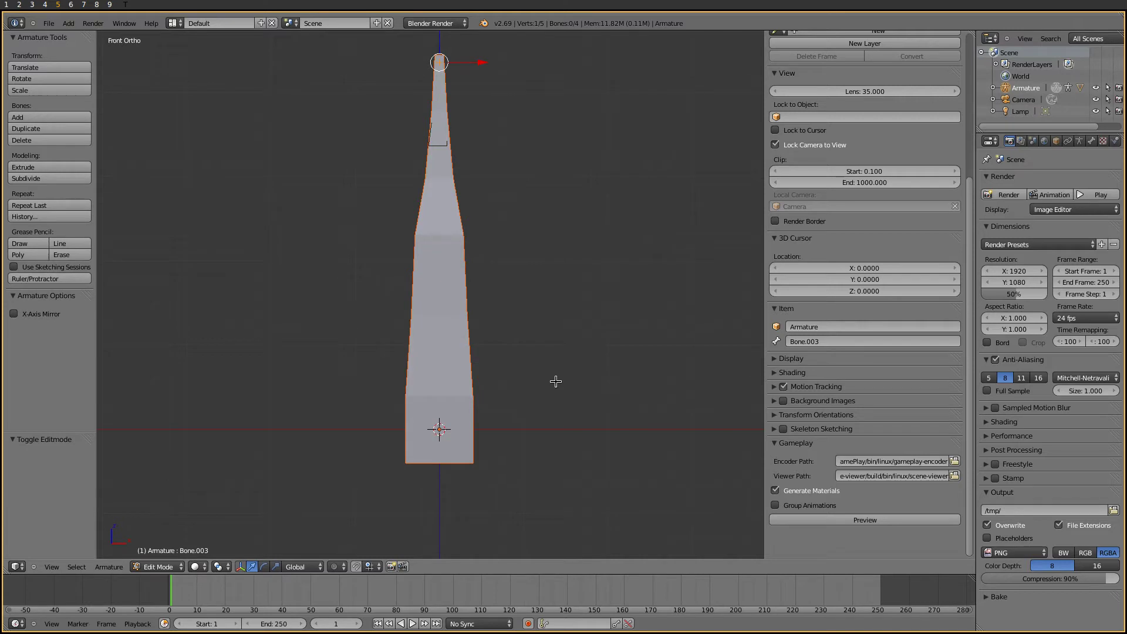
key(Tab)
- Enable X-Ray on the armature so its bones show through the mesh
right_click(460, 246)
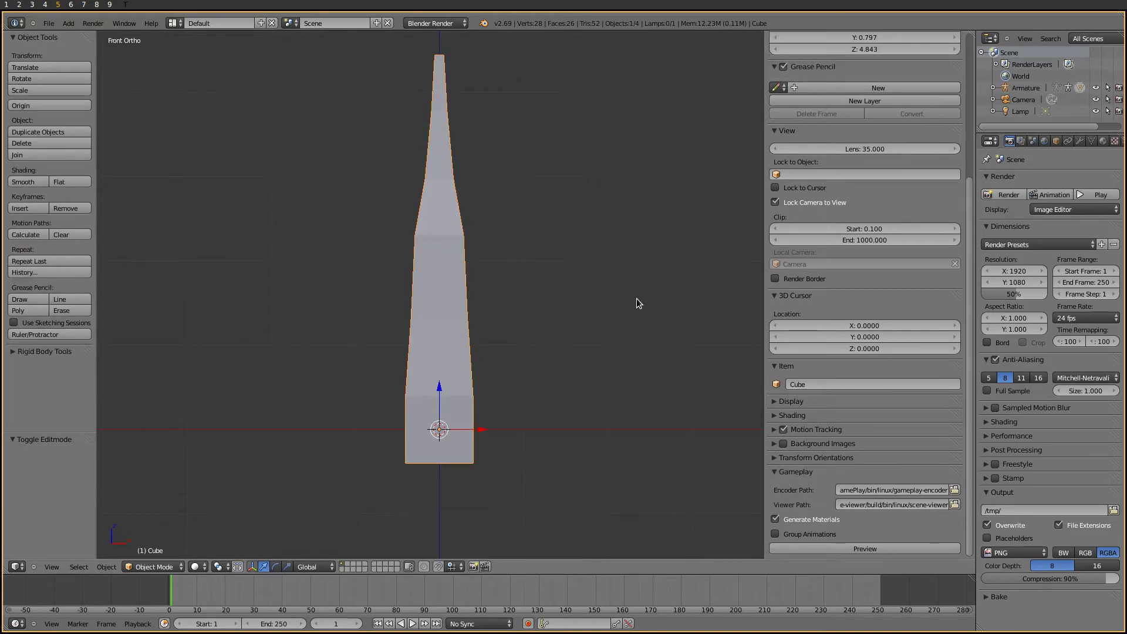
right_click(447, 400)
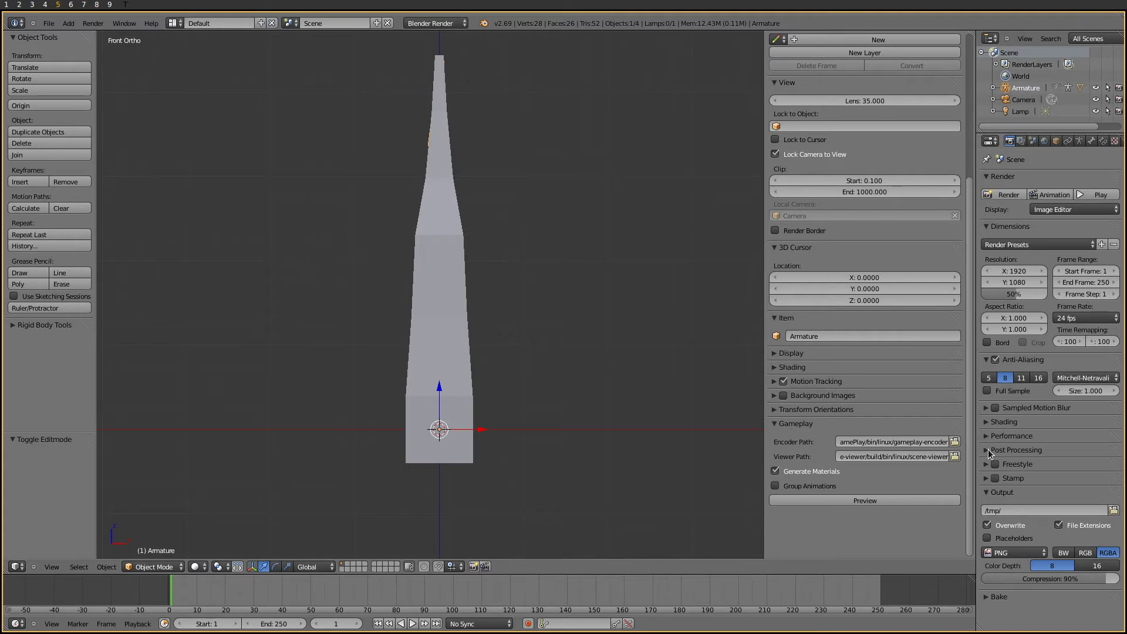
click(1057, 142)
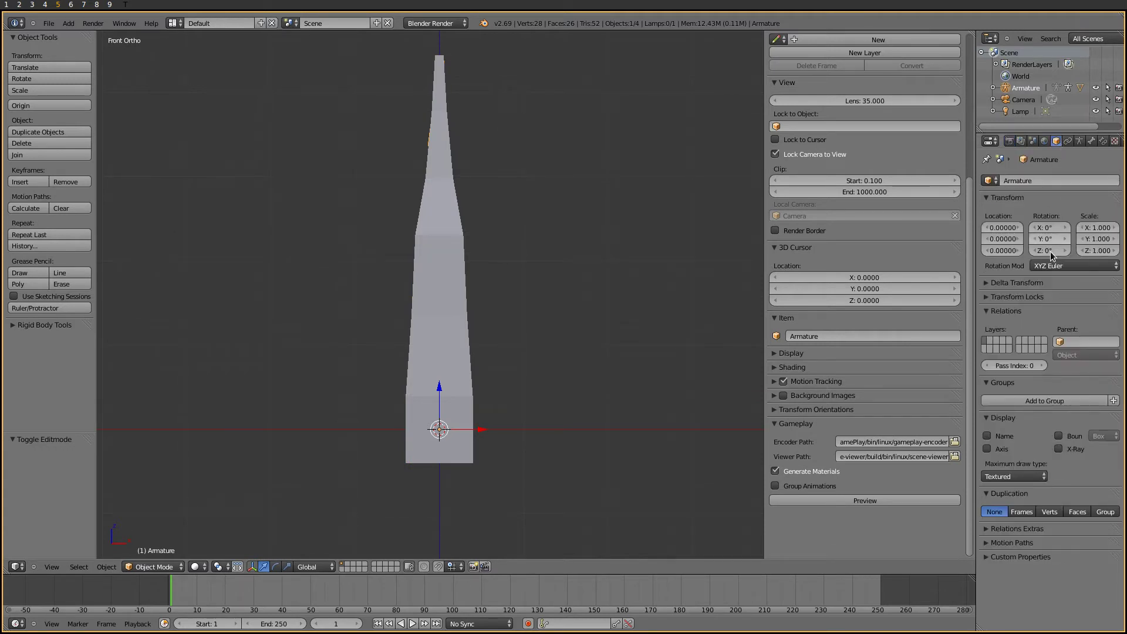
click(1067, 449)
middle_drag(587, 345, 540, 373)
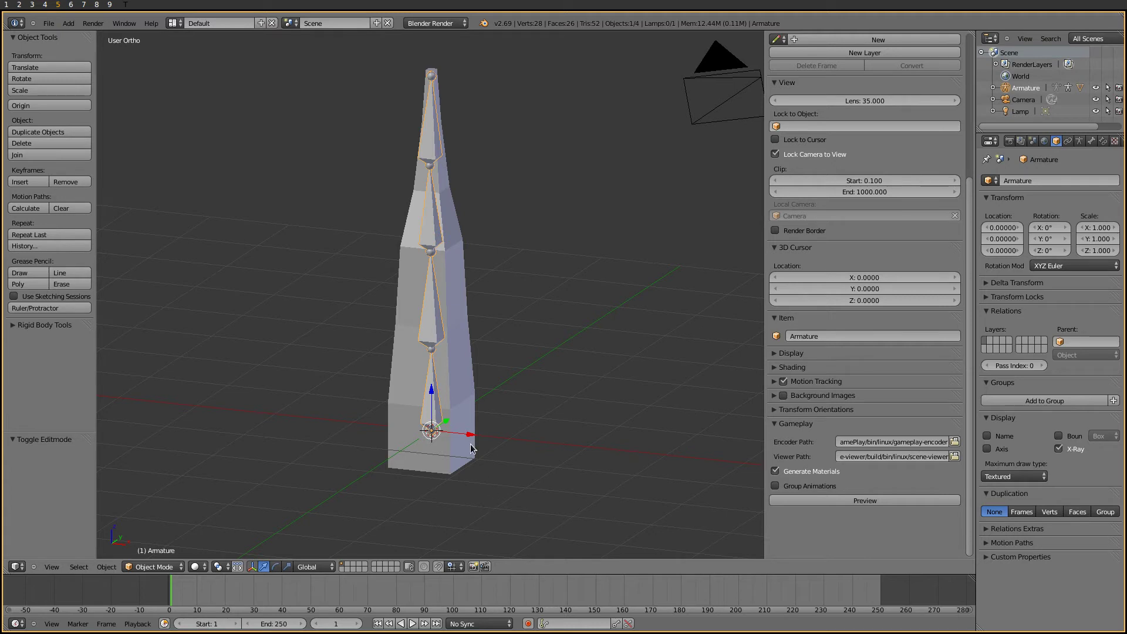
click(168, 567)
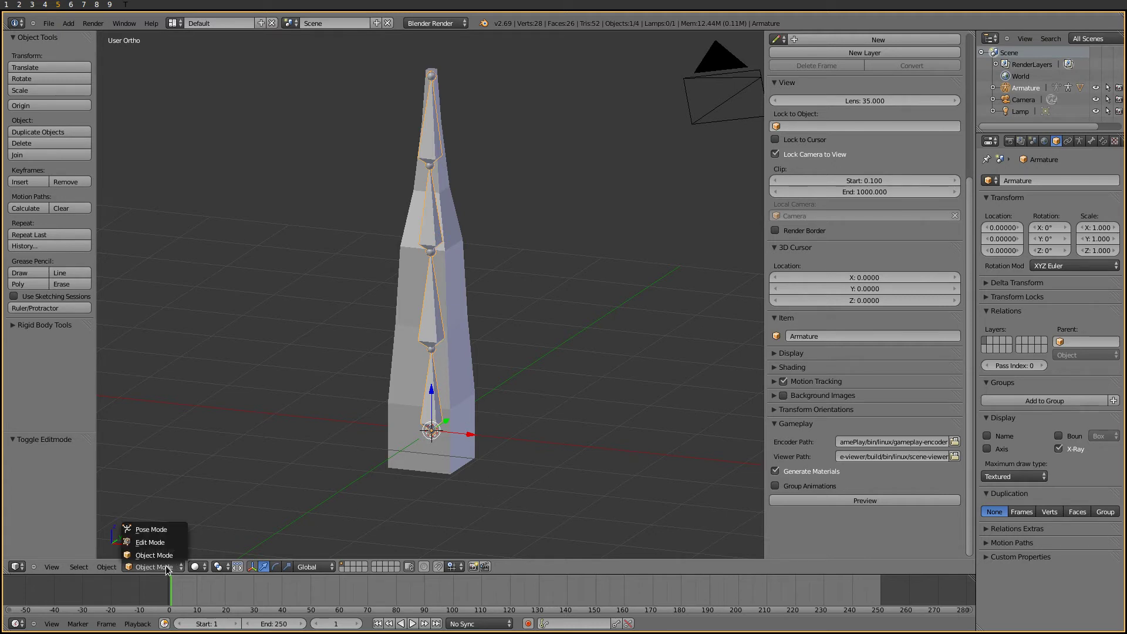
- Enter Pose Mode, enable auto keyframing, and keyframe Bone.001 at frame 1
click(152, 530)
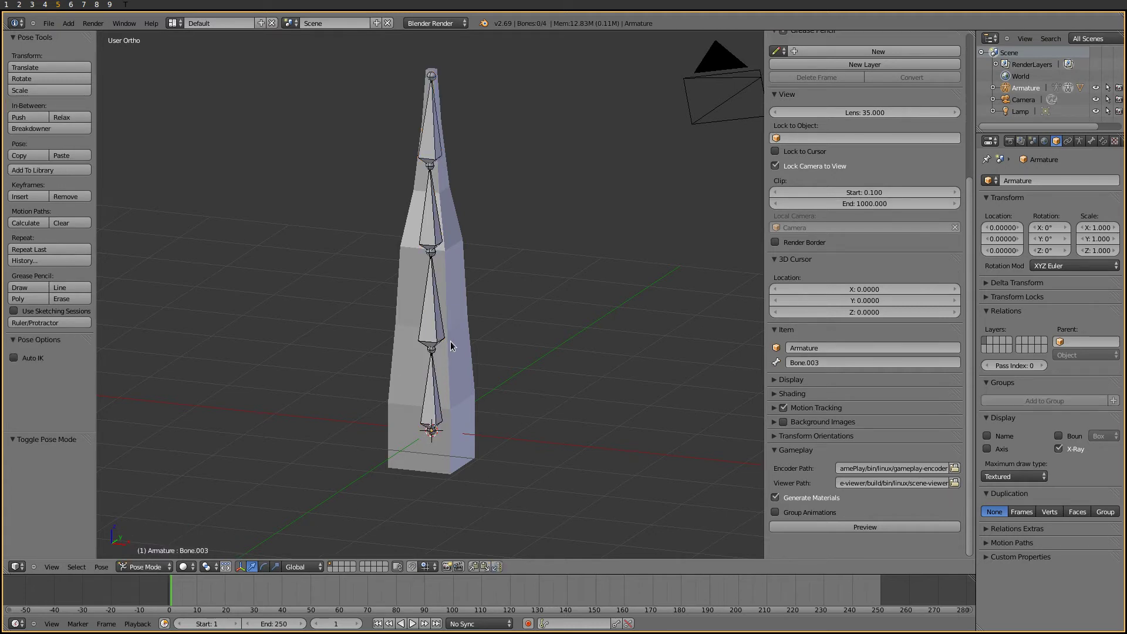
click(528, 623)
right_click(436, 329)
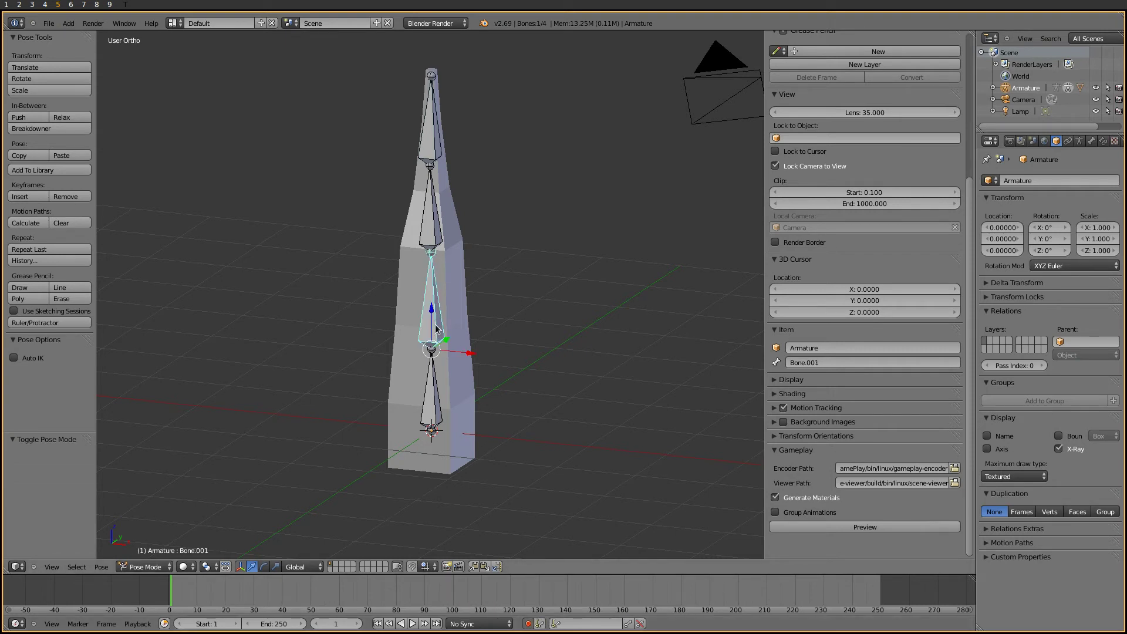
key(i)
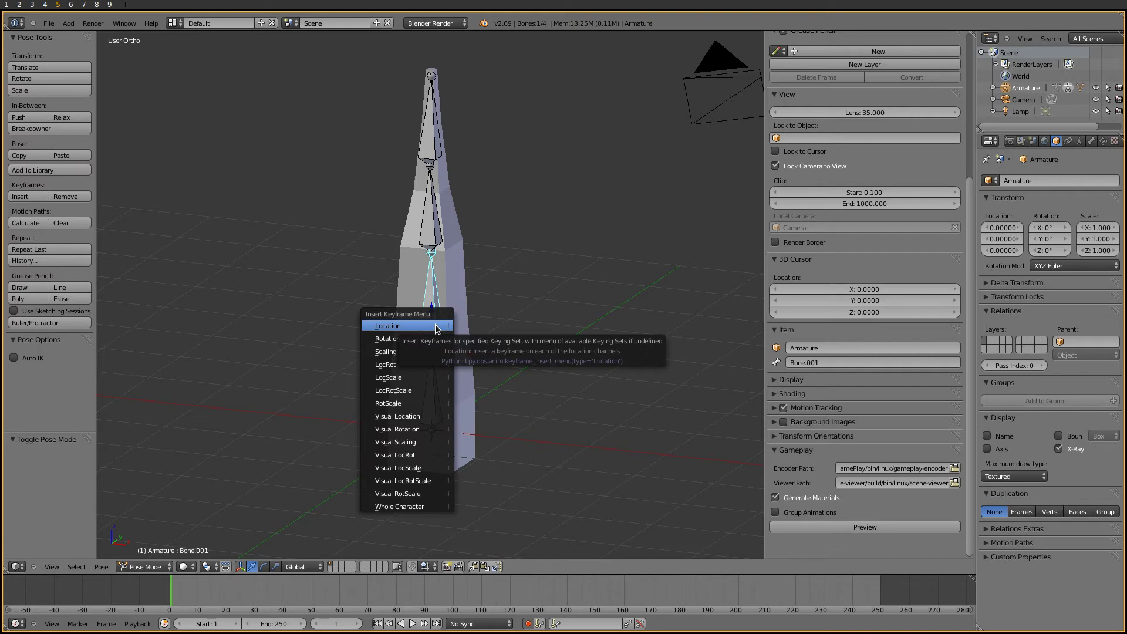
click(438, 342)
- Keyframe Bone.002 and Bone.003 at frame 1, then move to frame 20
right_click(435, 238)
key(i)
click(435, 238)
right_click(438, 153)
key(i)
click(438, 154)
middle_drag(438, 154, 344, 404)
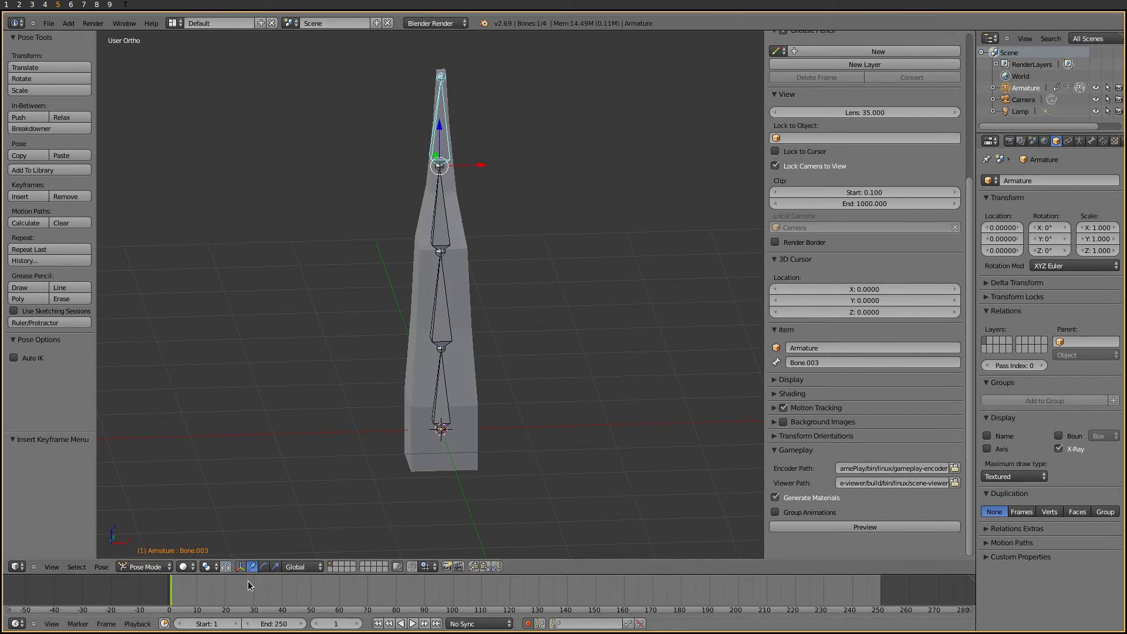
click(212, 593)
right_click(441, 320)
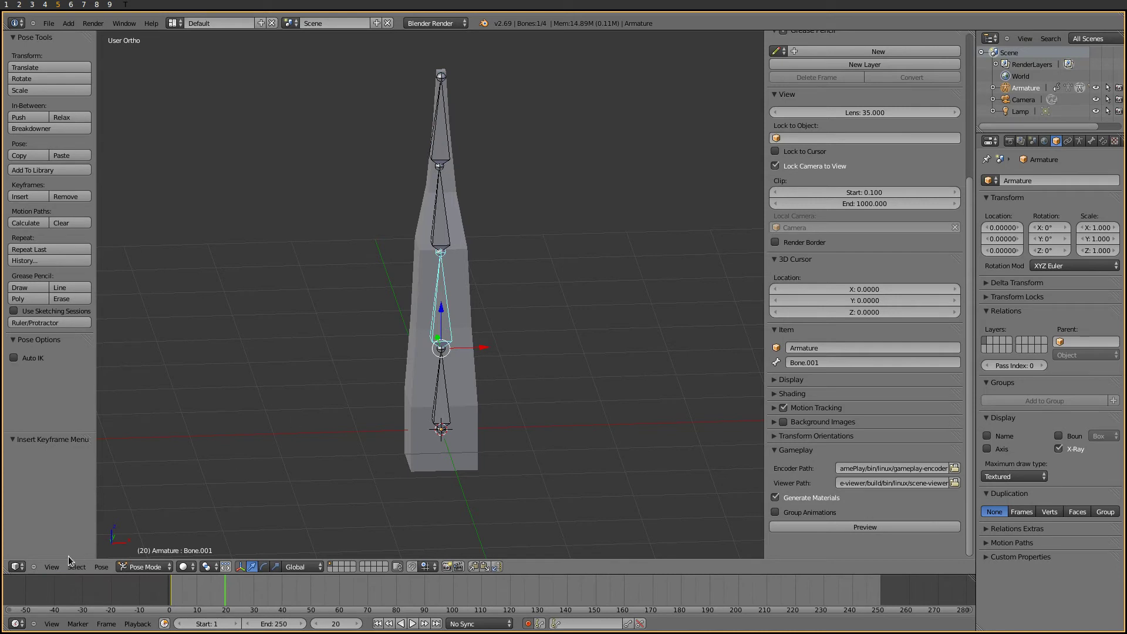
- In perspective view, bend the tower right at frame 20: Bone.002 about 11°, Bone.003 about 27°
click(52, 566)
click(101, 432)
mouse_move(464, 321)
middle_down()
mouse_move(479, 309)
mouse_move(473, 335)
middle_up()
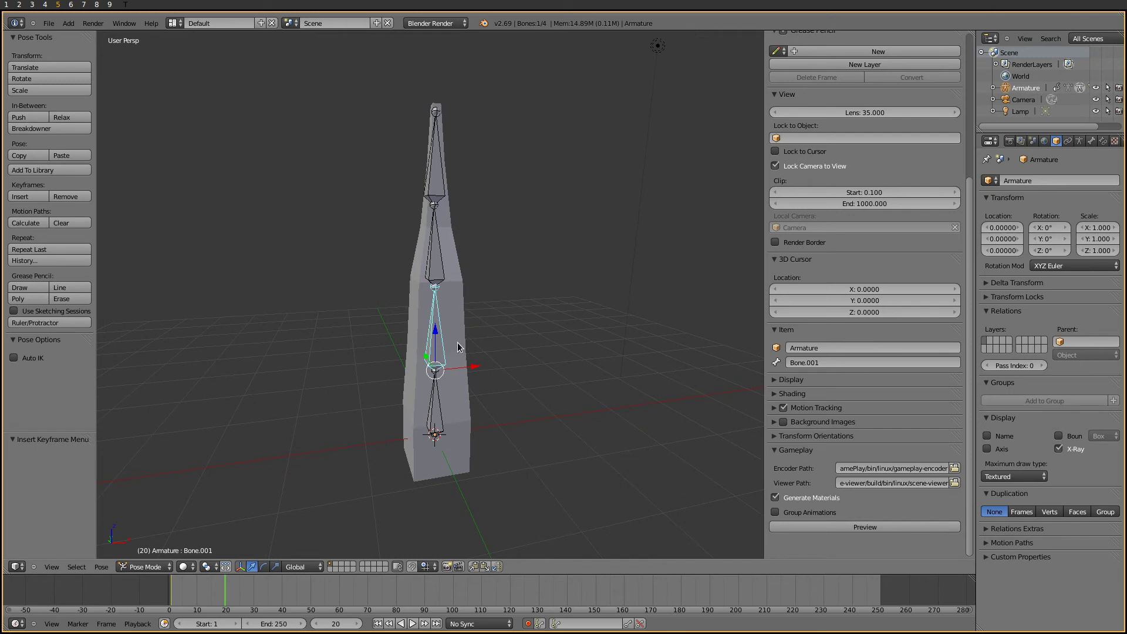
key(r)
click(454, 328)
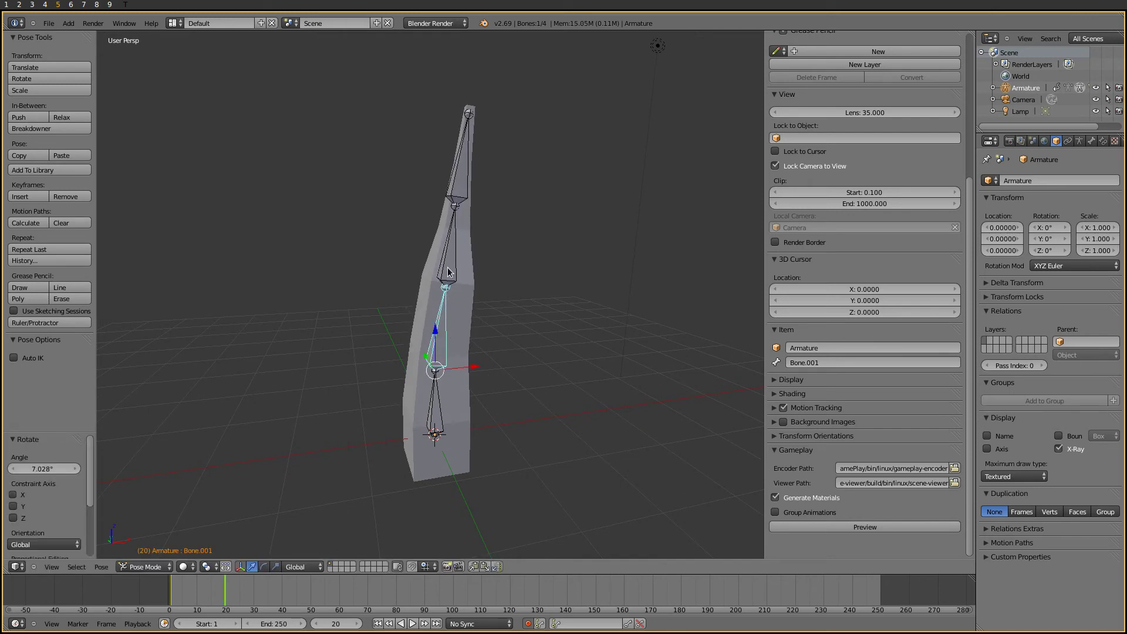
right_click(451, 270)
key(r)
click(496, 173)
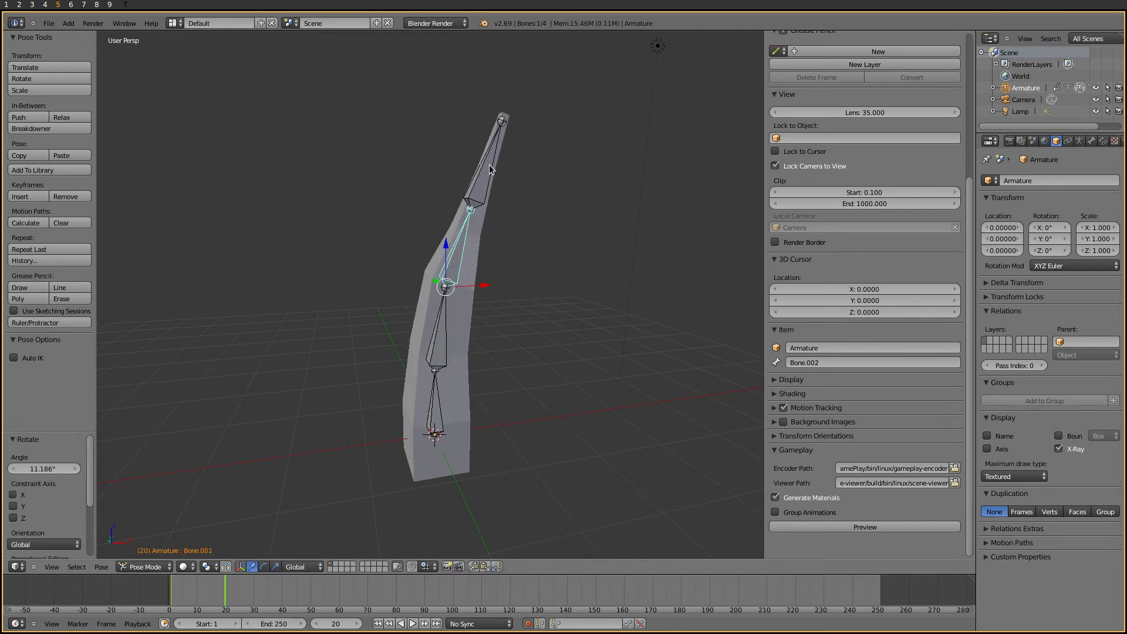
right_click(499, 169)
key(r)
click(513, 170)
- At frame 40, rotate all three bones left, with the top bone at -56.31°
click(257, 580)
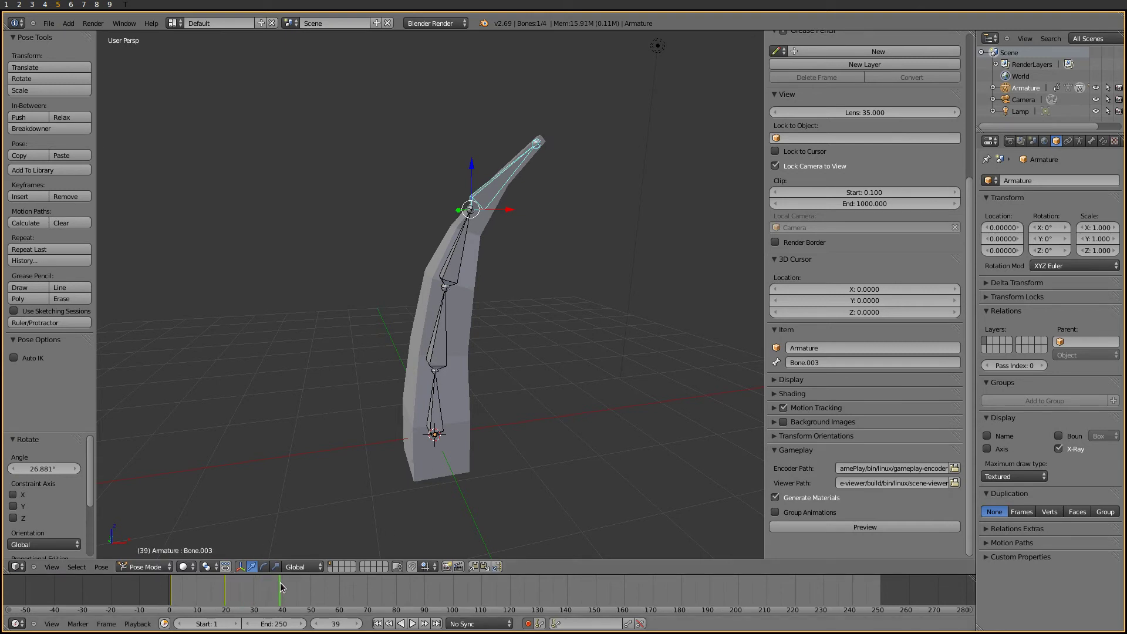
right_click(441, 340)
key(r)
click(437, 272)
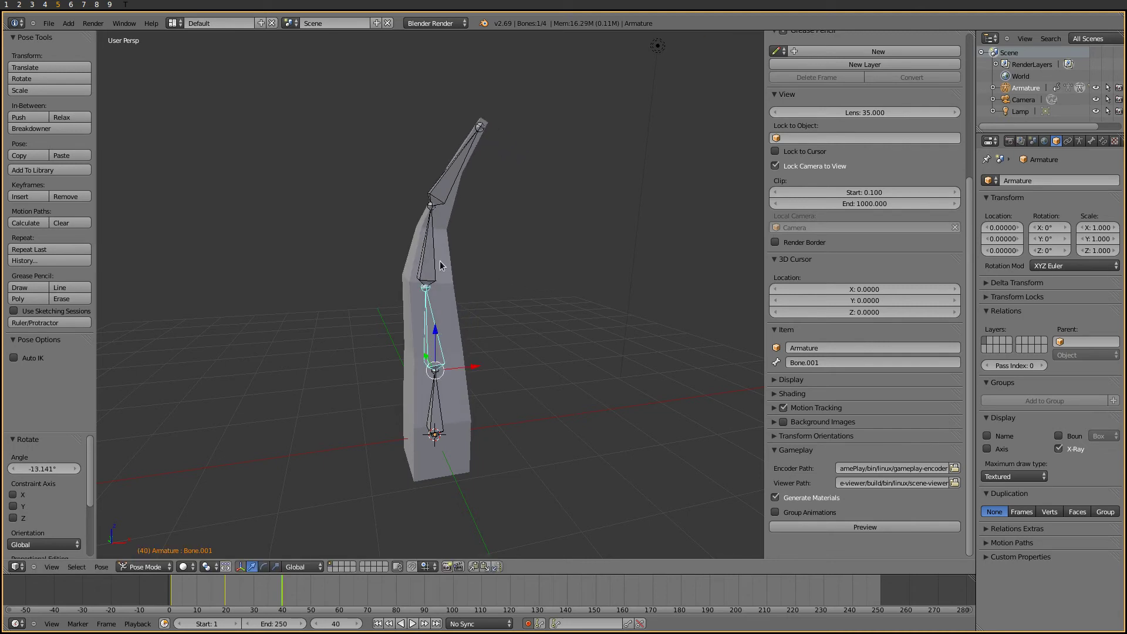
right_click(439, 257)
key(r)
click(410, 224)
right_click(418, 193)
key(r)
click(402, 192)
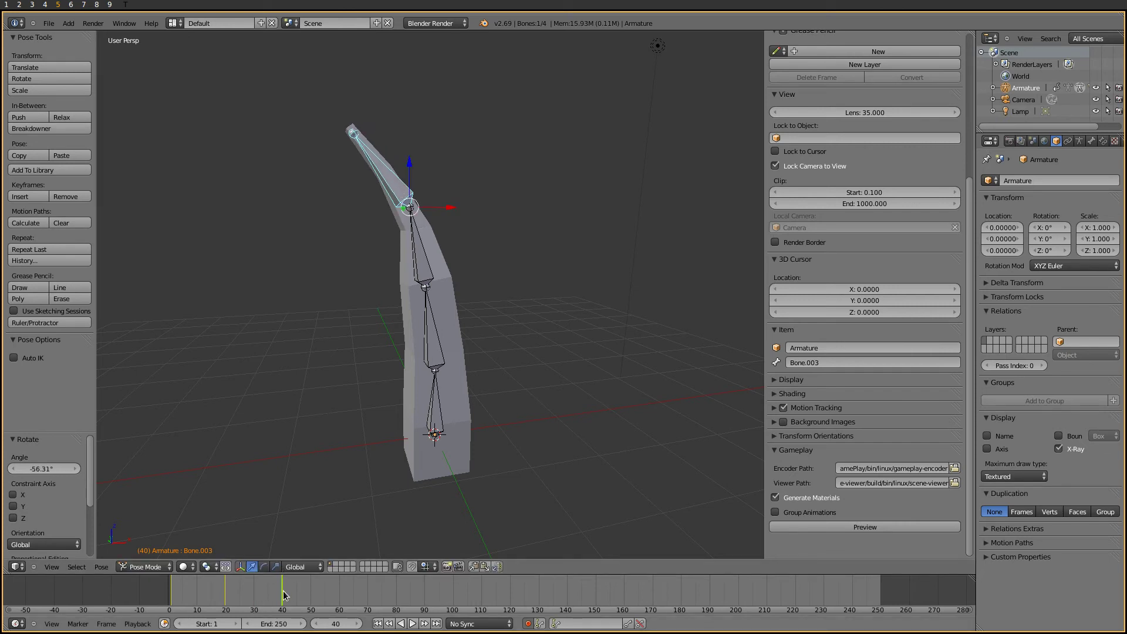
- Scrub through the bend animation, preview the spire and its Cube animation in the Gameplay viewer, then close it
mouse_move(280, 596)
mouse_down()
mouse_move(176, 581)
mouse_move(281, 583)
mouse_move(174, 583)
mouse_move(283, 587)
mouse_up()
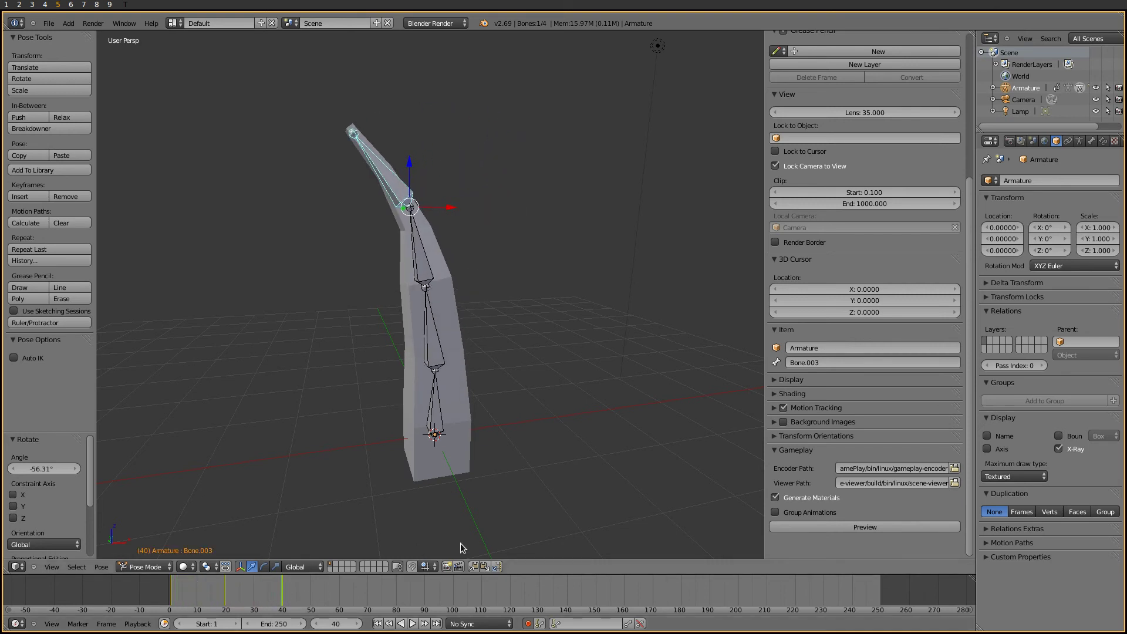
click(790, 526)
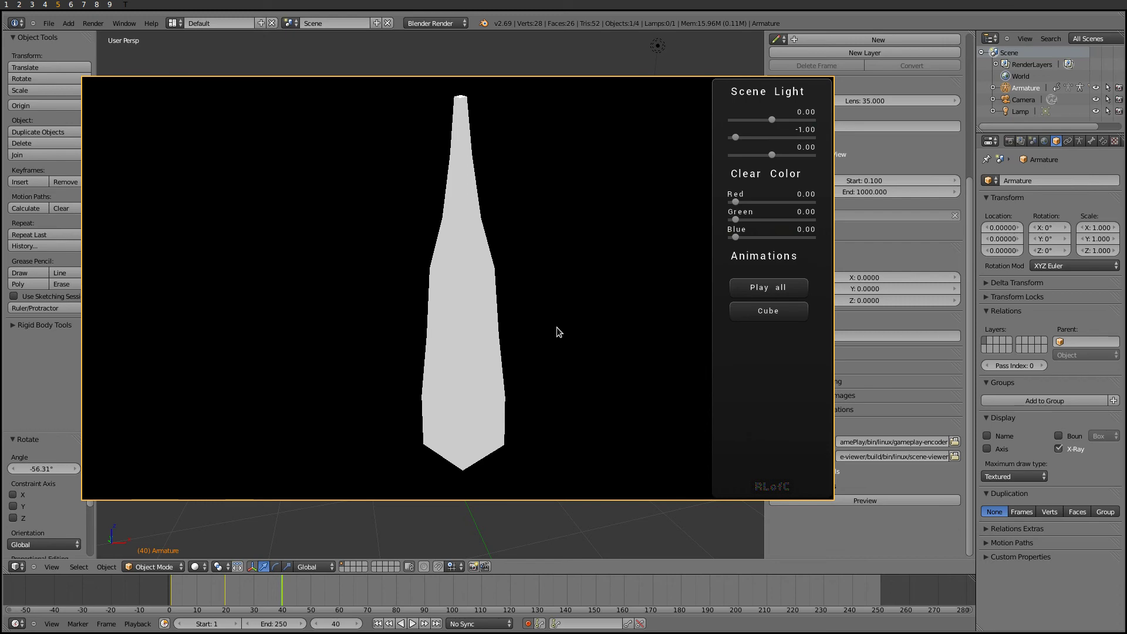
key(Escape)
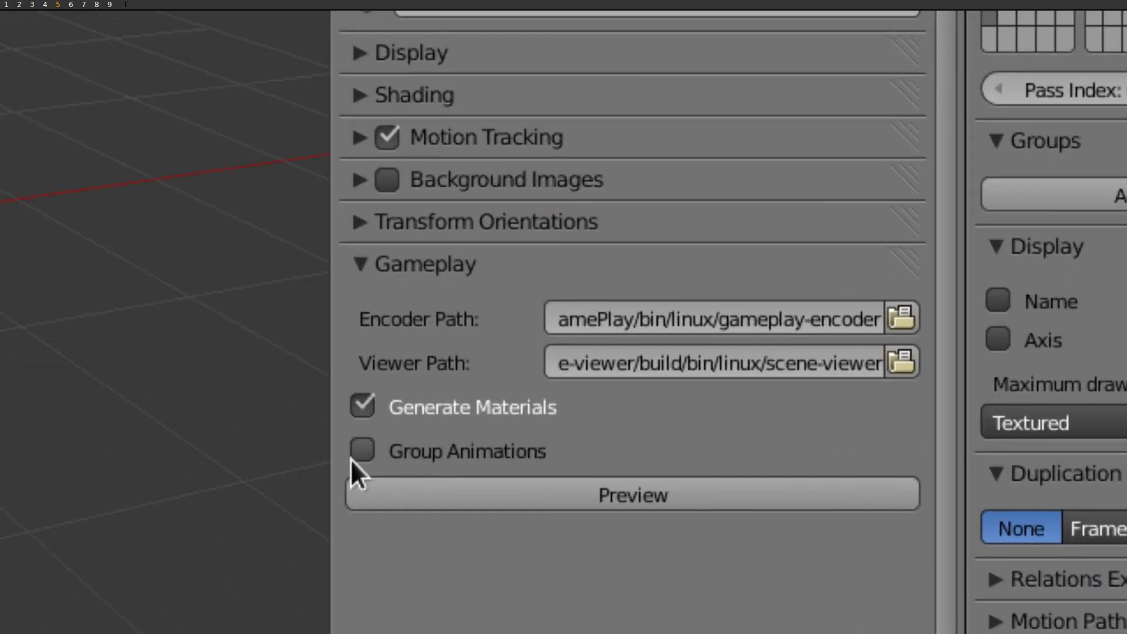
- Enable Group Animations for the Gameplay export and preview the spire in the scene viewer again
click(437, 456)
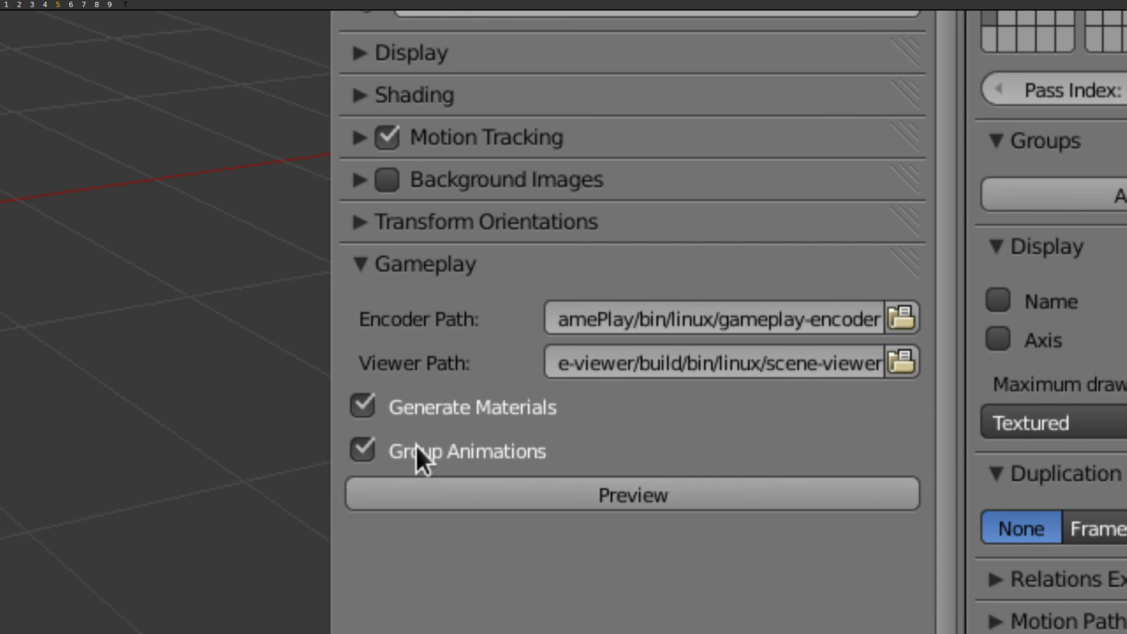
click(553, 494)
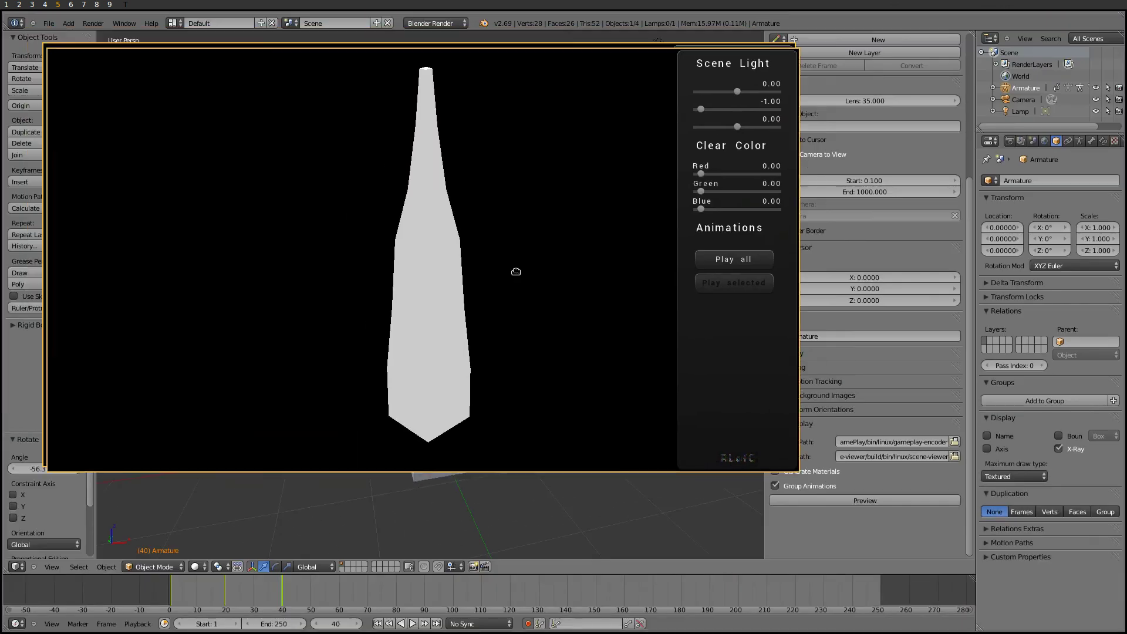